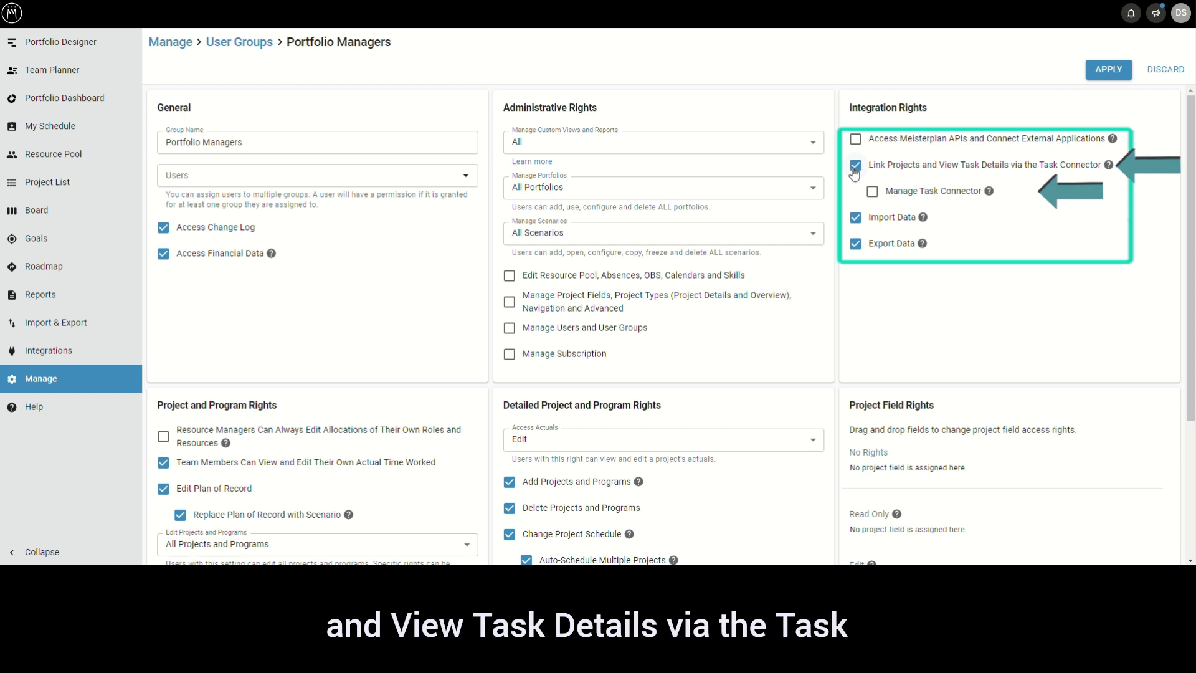
Switch the Manage Task Connector right on and off again for the Portfolio Managers group, then apply the group's rights.
{"action": "left_click", "coordinate": [872, 193]}
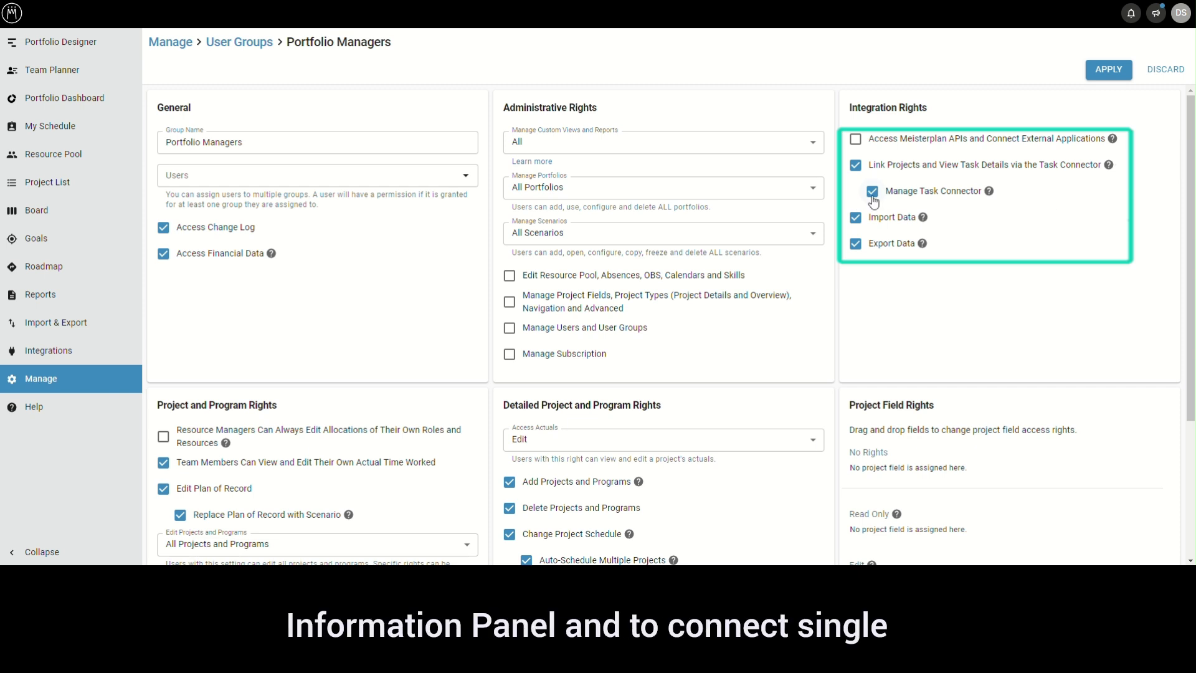
{"action": "left_click", "coordinate": [873, 192]}
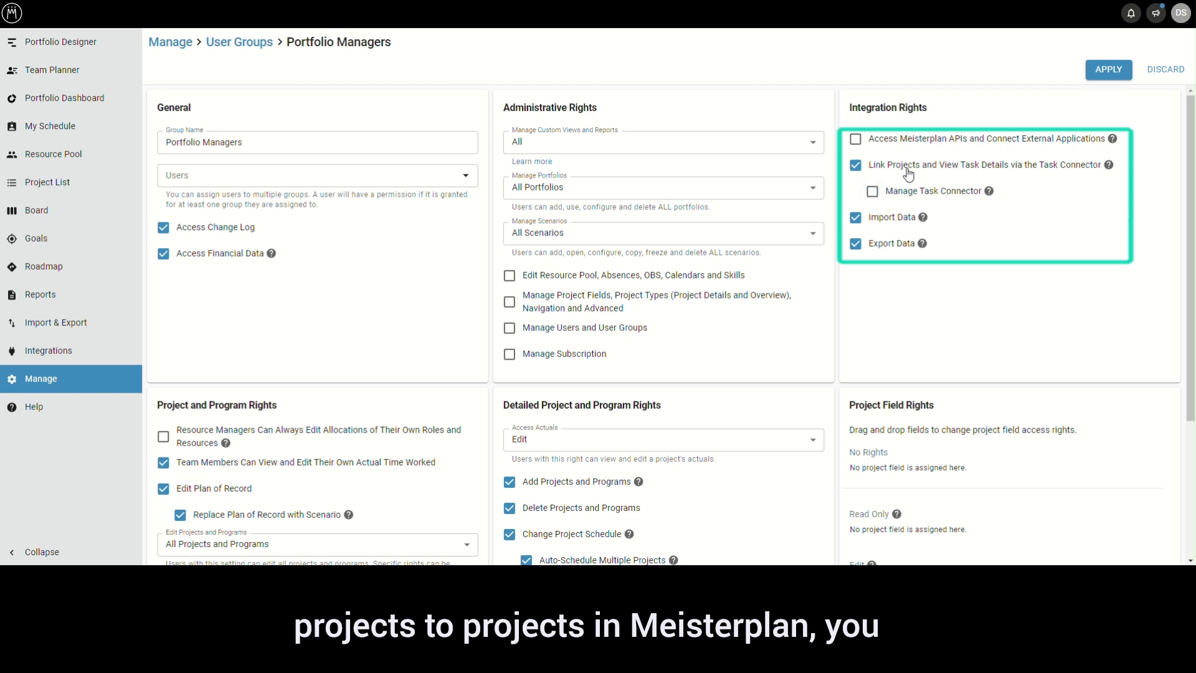
{"action": "left_click", "coordinate": [1092, 72]}
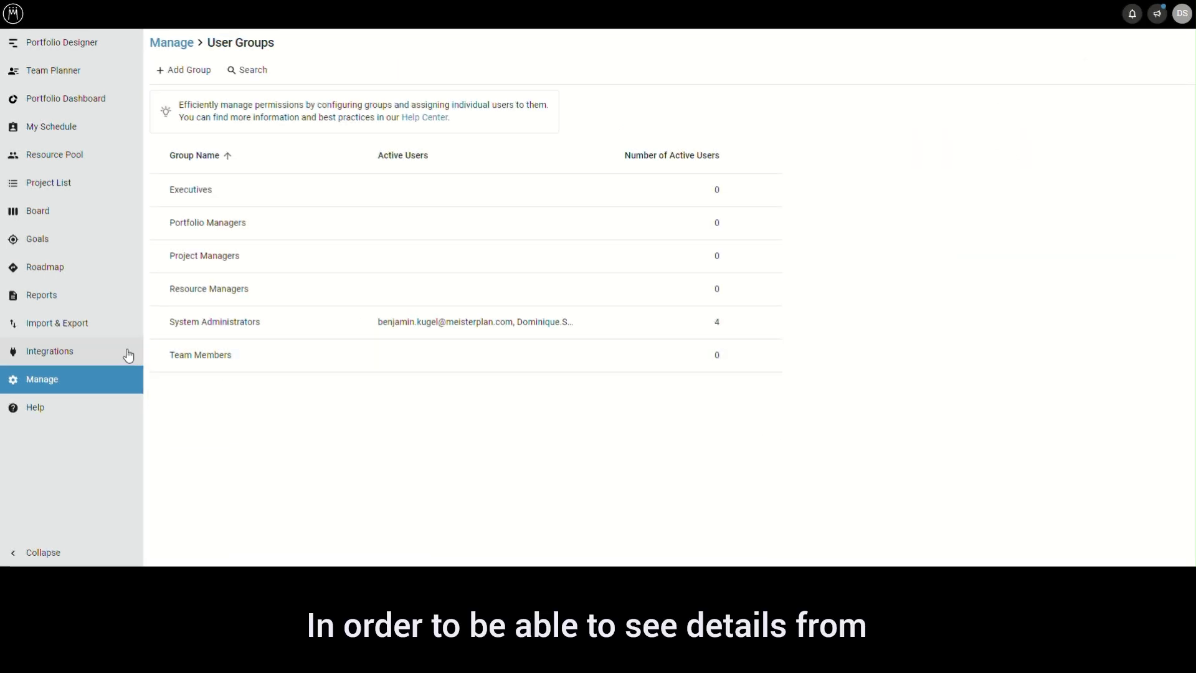
Open the Task Connector integration to view the tools connected via the Task API.
{"action": "left_click", "coordinate": [109, 351]}
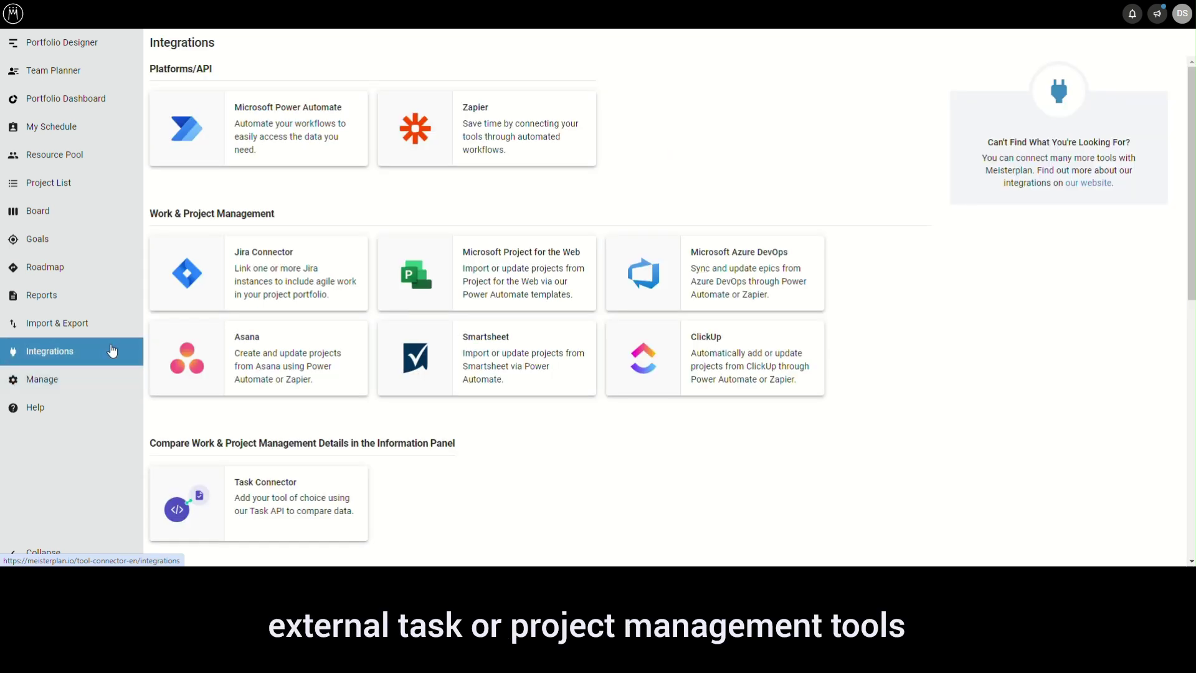
{"action": "left_click", "coordinate": [296, 495]}
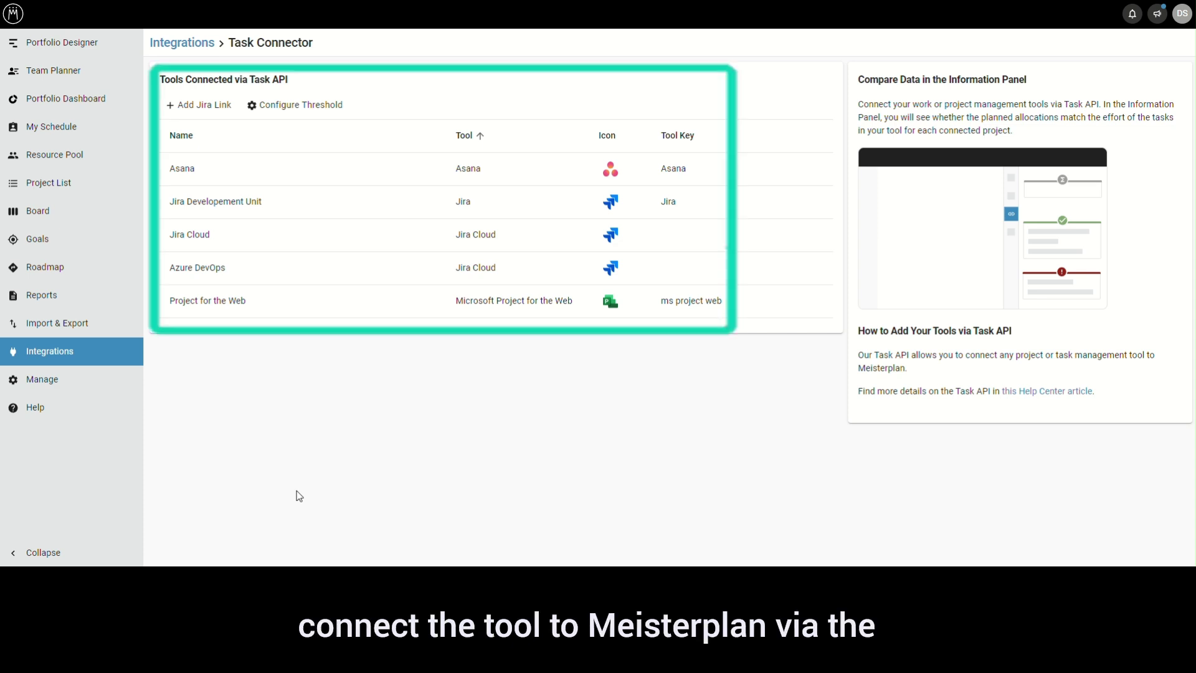
In the Portfolio Designer, view the Internal Reorganization Project's task insights, expanding both allocation comparison entries and the completed tasks.
{"action": "left_click", "coordinate": [85, 42]}
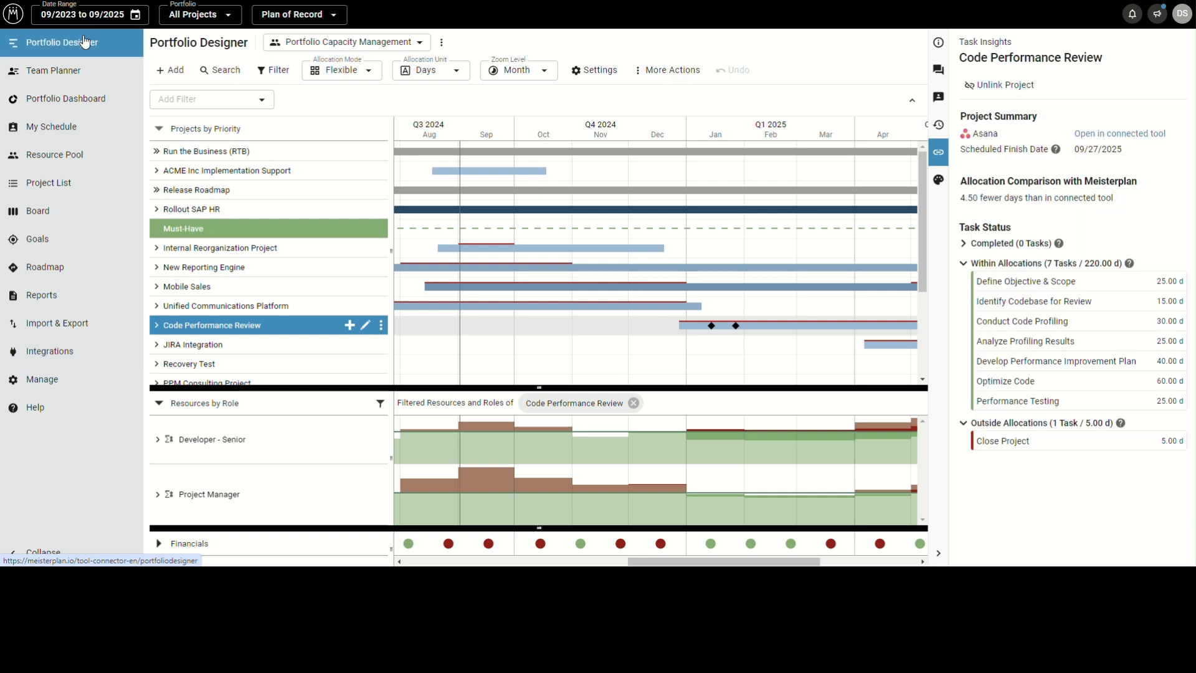
{"action": "left_click", "coordinate": [214, 252]}
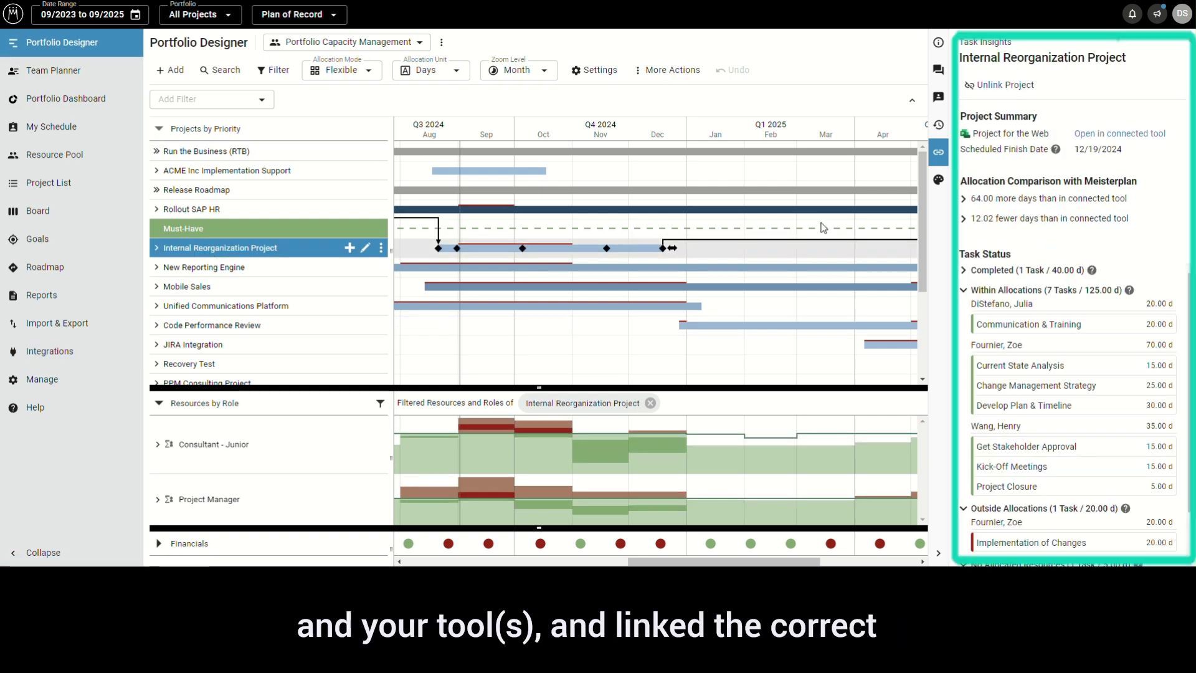
{"action": "left_click", "coordinate": [964, 200]}
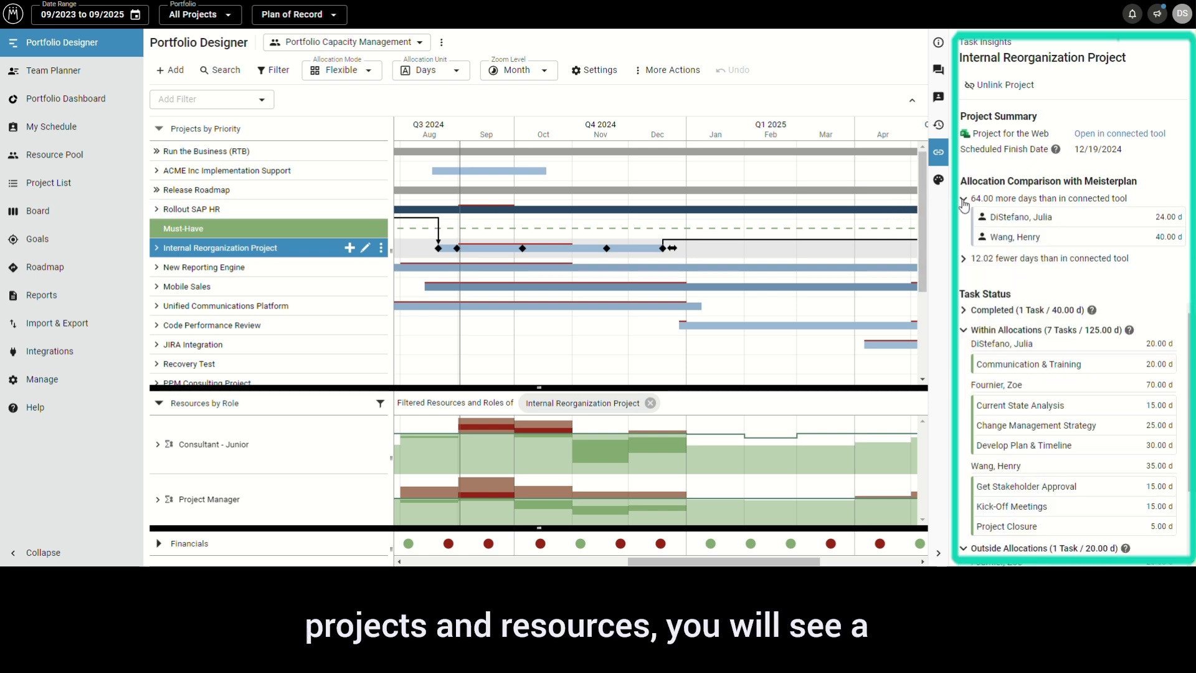
{"action": "left_click", "coordinate": [964, 259]}
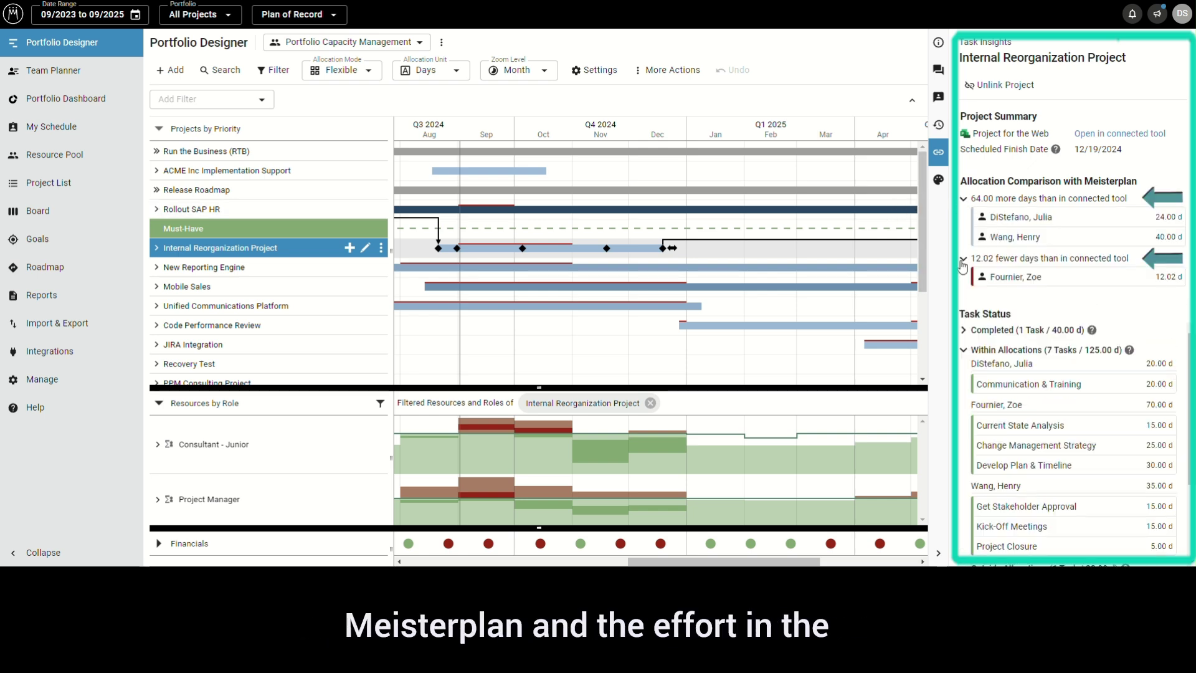
{"action": "left_click", "coordinate": [964, 331]}
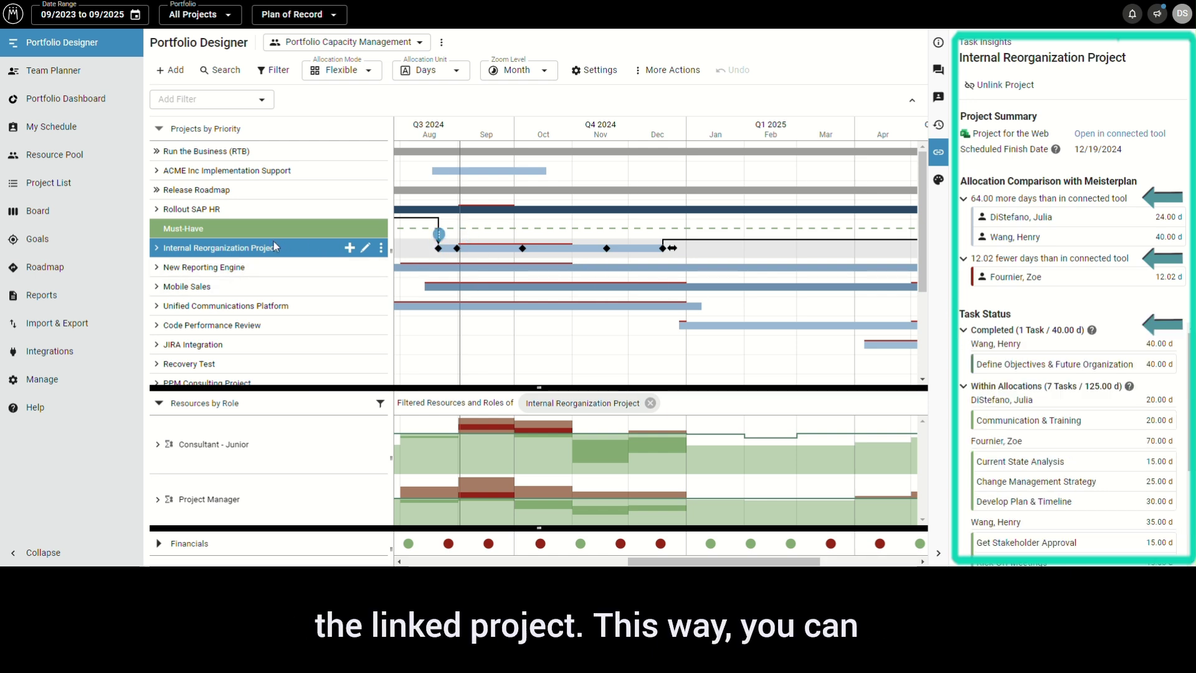
View the task insights of the New Reporting Engine project and of the Code Performance Review project.
{"action": "left_click", "coordinate": [247, 268]}
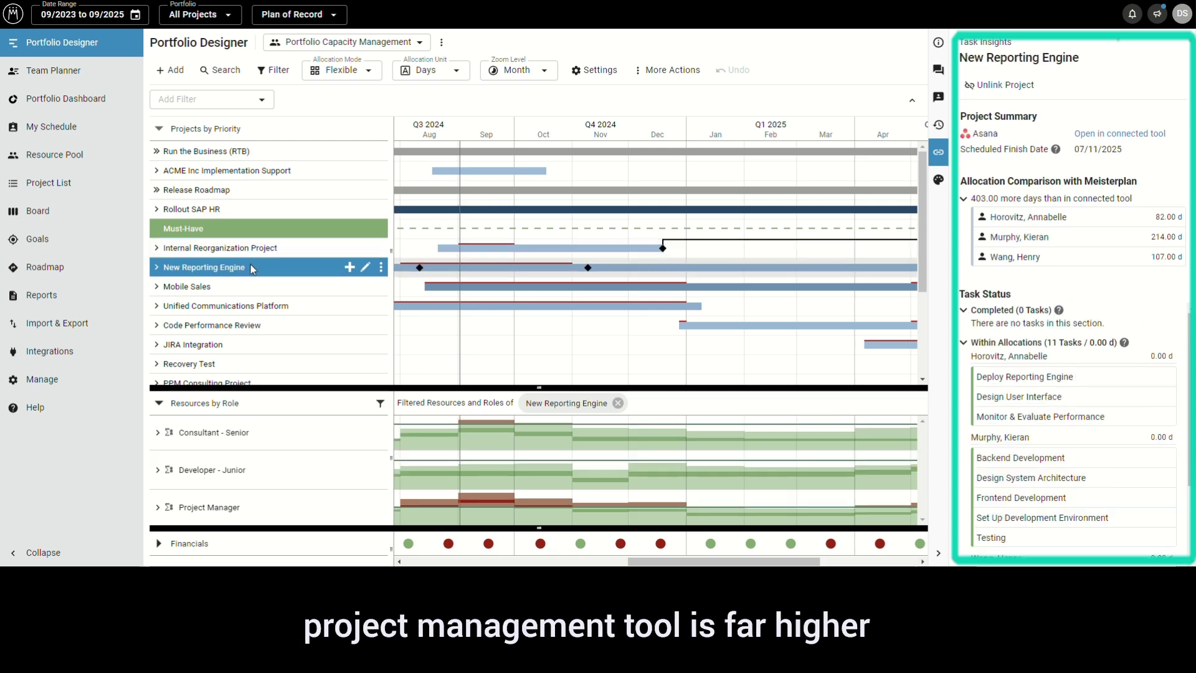
{"action": "left_click", "coordinate": [212, 330]}
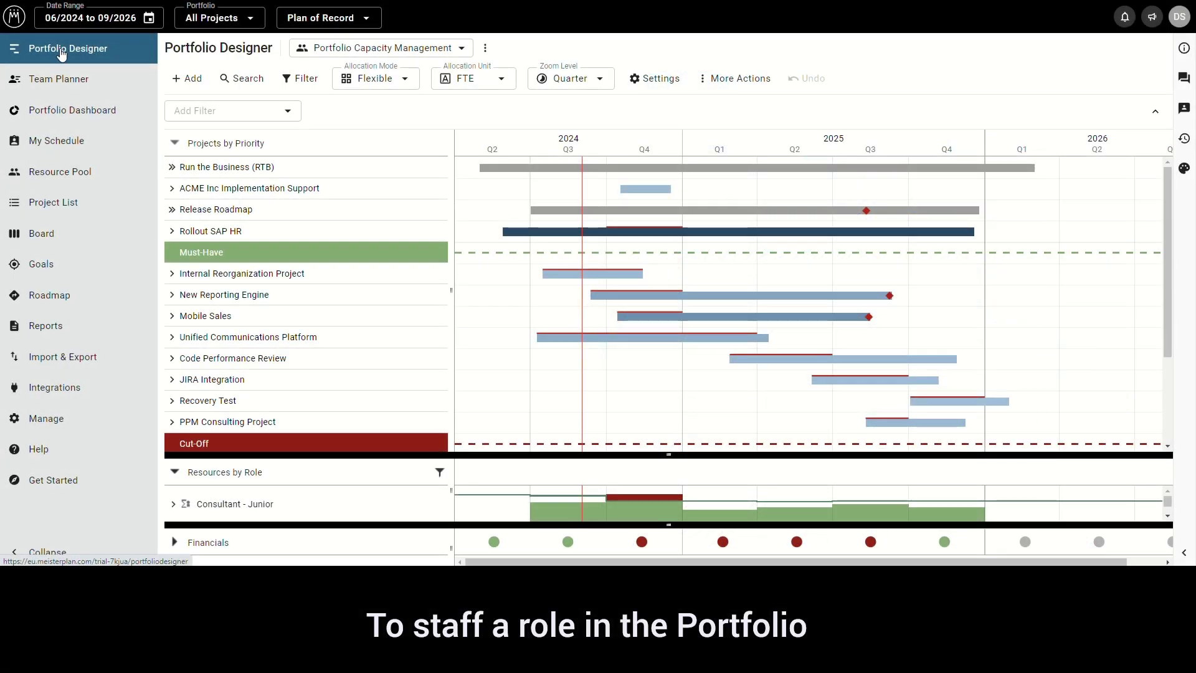
Open the staffing view for the Developer - Senior role in the Code Performance Review project.
{"action": "left_click", "coordinate": [172, 360]}
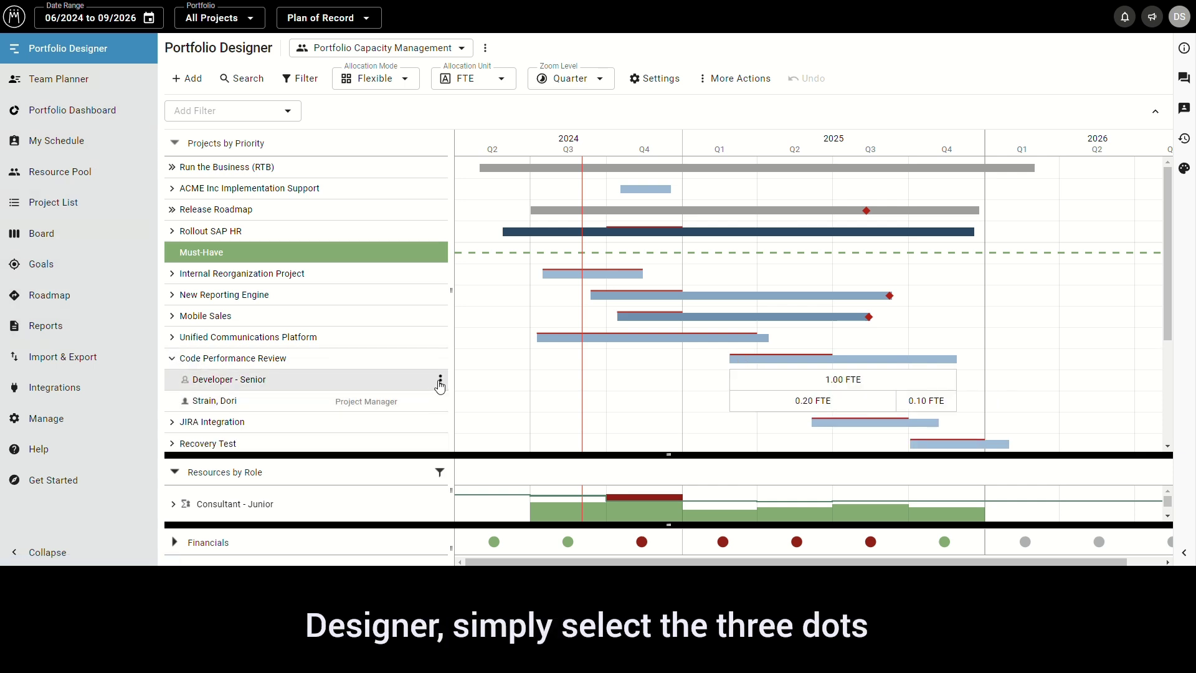
{"action": "left_click", "coordinate": [439, 382]}
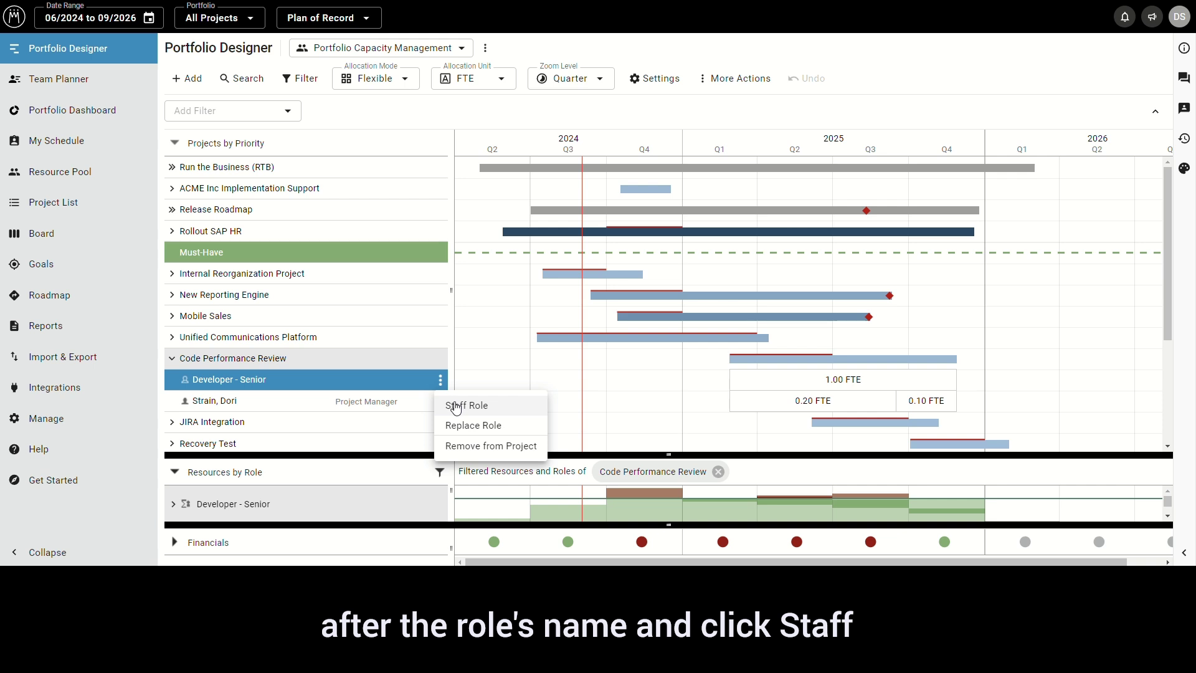
{"action": "left_click", "coordinate": [456, 406]}
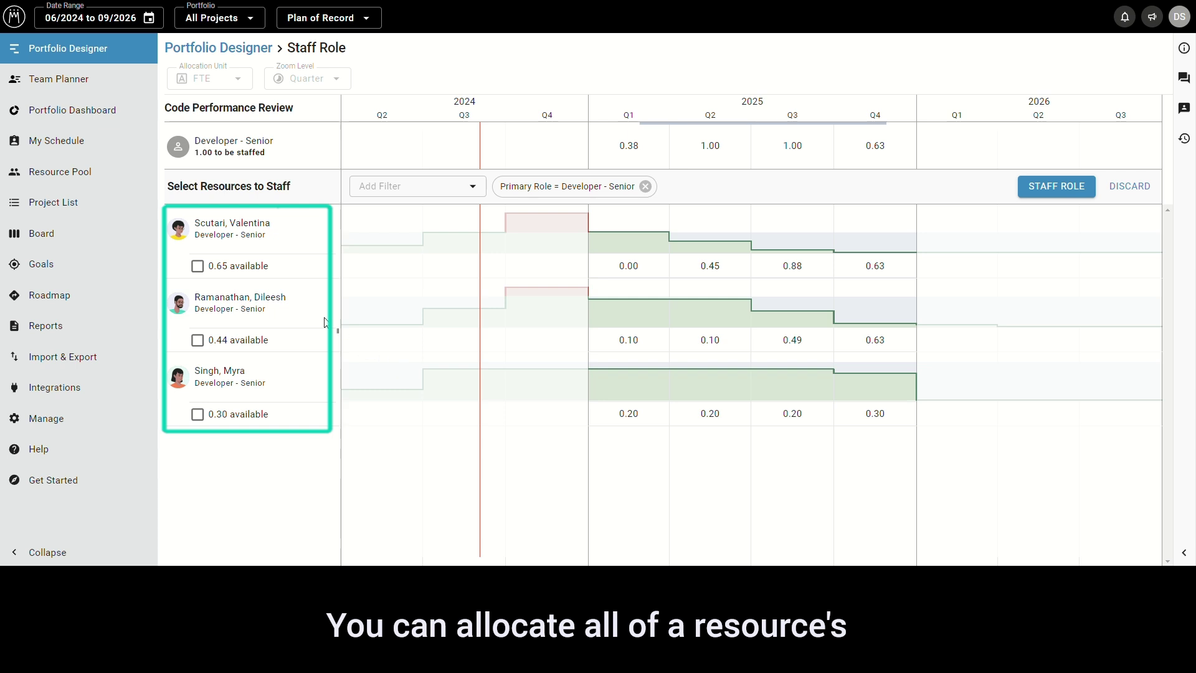
Staff the Developer - Senior role with the available capacity of all three listed resources.
{"action": "left_click", "coordinate": [197, 268]}
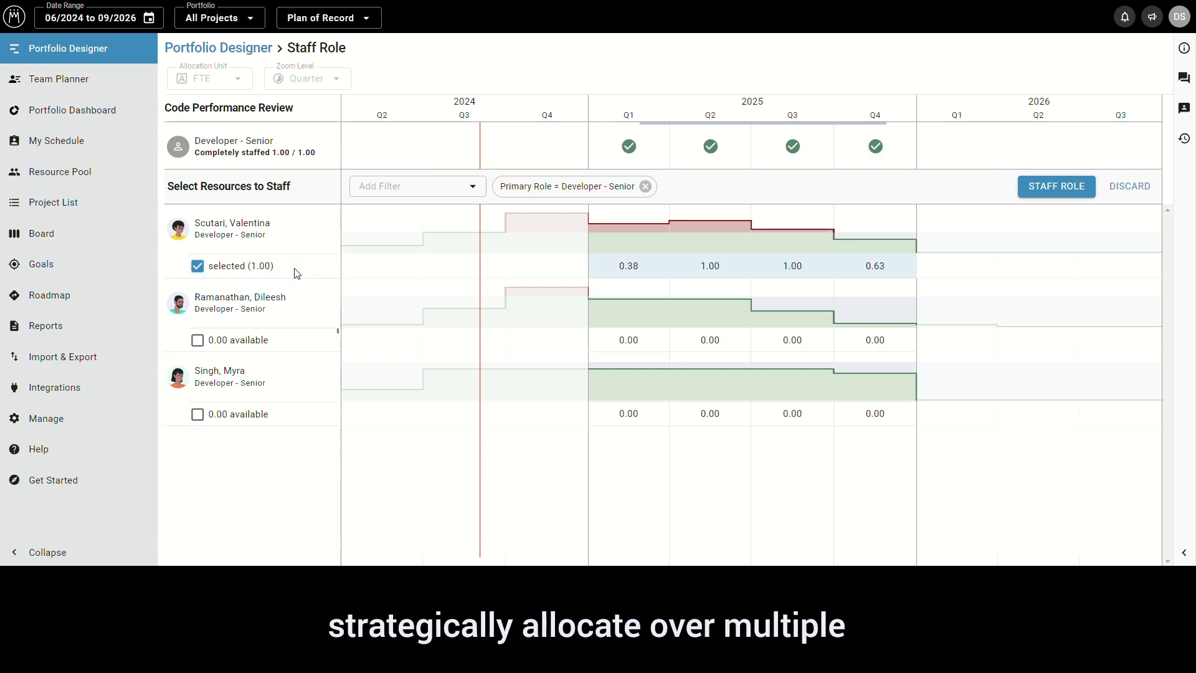
{"action": "left_click", "coordinate": [198, 267]}
{"action": "left_click", "coordinate": [198, 267]}
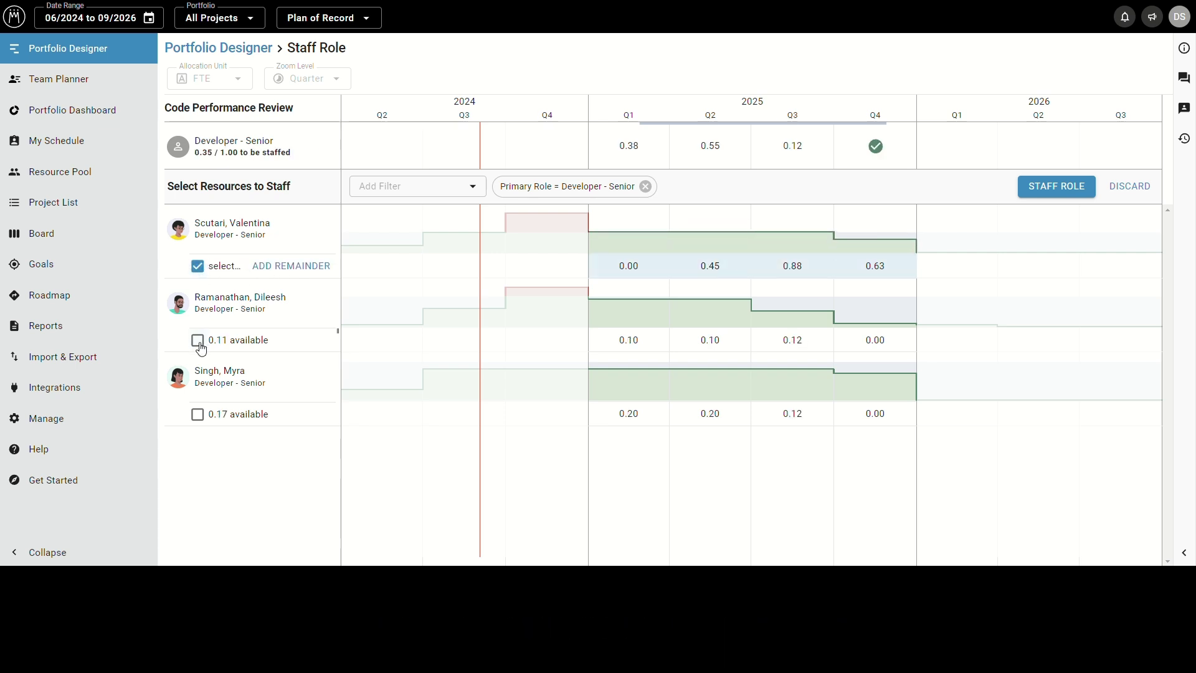
{"action": "left_click", "coordinate": [197, 341]}
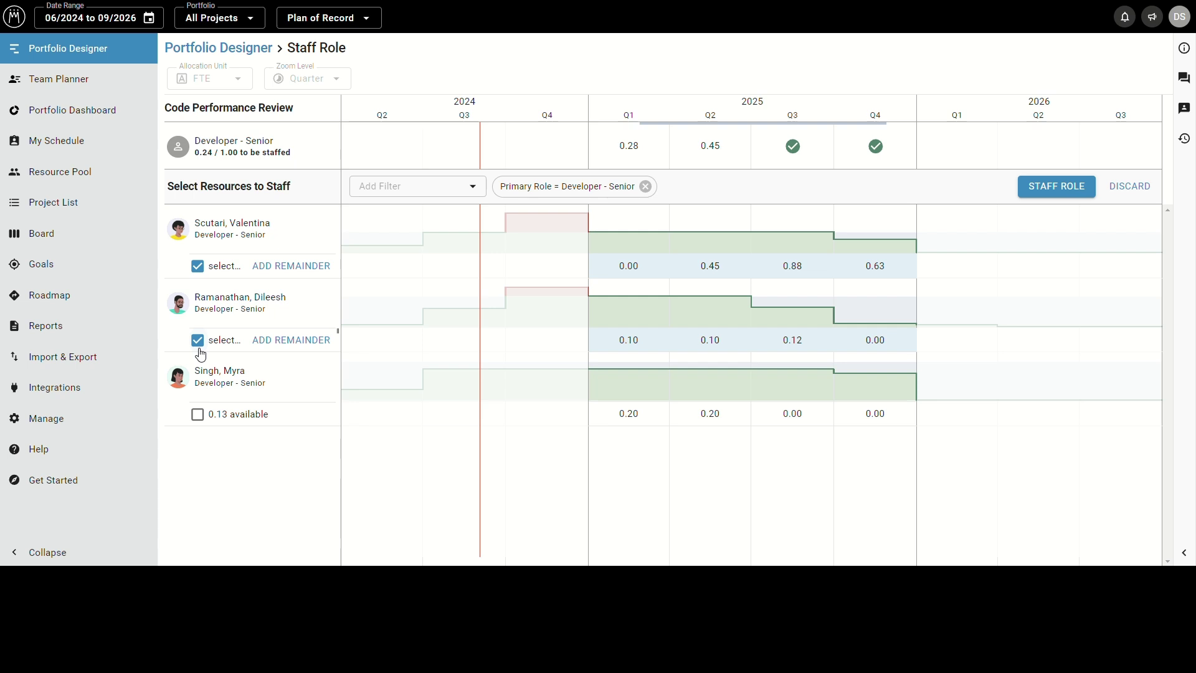
{"action": "left_click", "coordinate": [198, 414]}
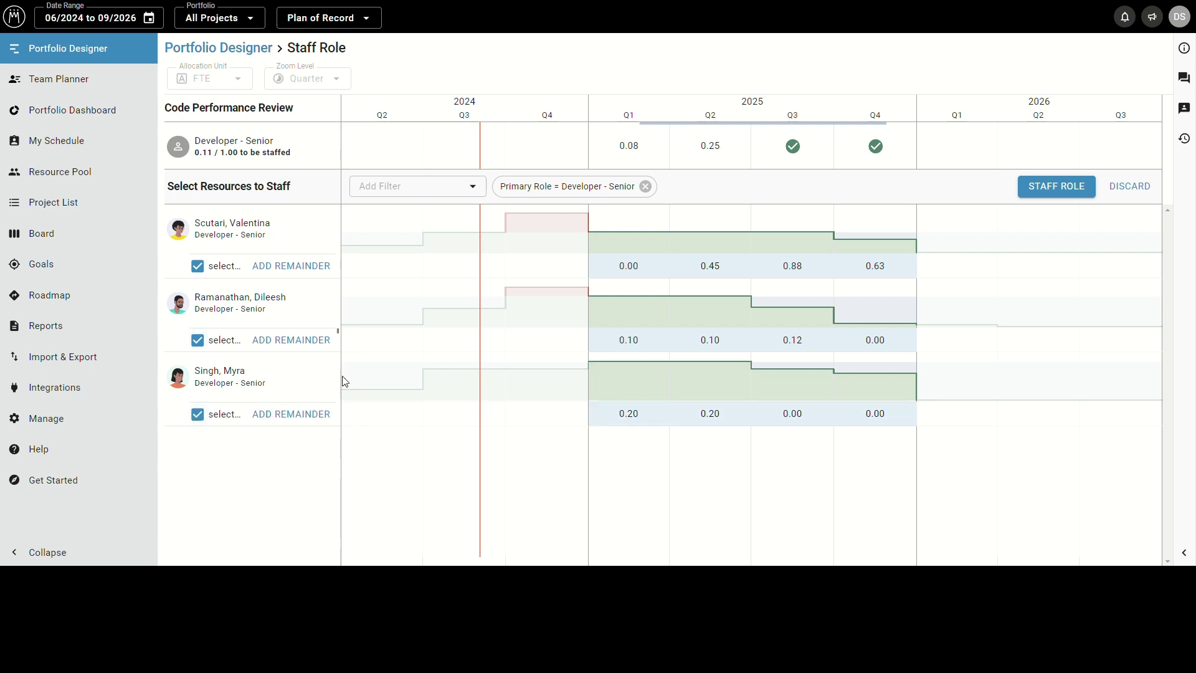
{"action": "left_click", "coordinate": [1042, 189]}
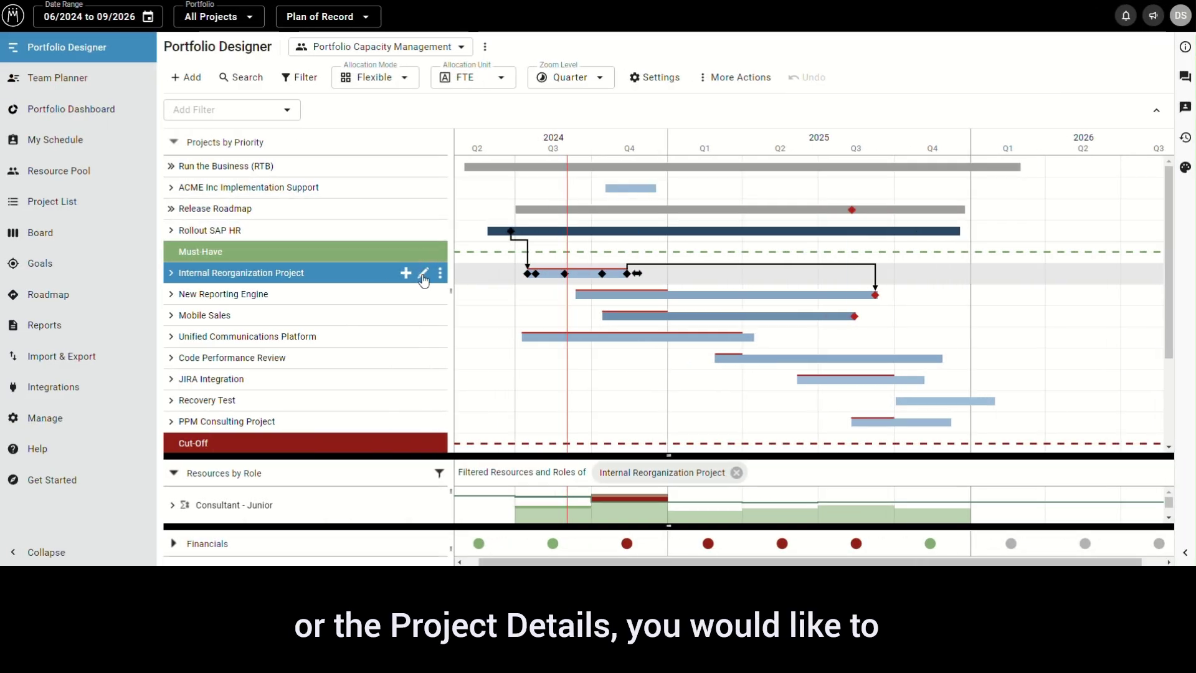
Open the Internal Reorganization Project's allocations and the Replace Resource options for the first Consultant - Junior resource.
{"action": "left_click", "coordinate": [423, 275]}
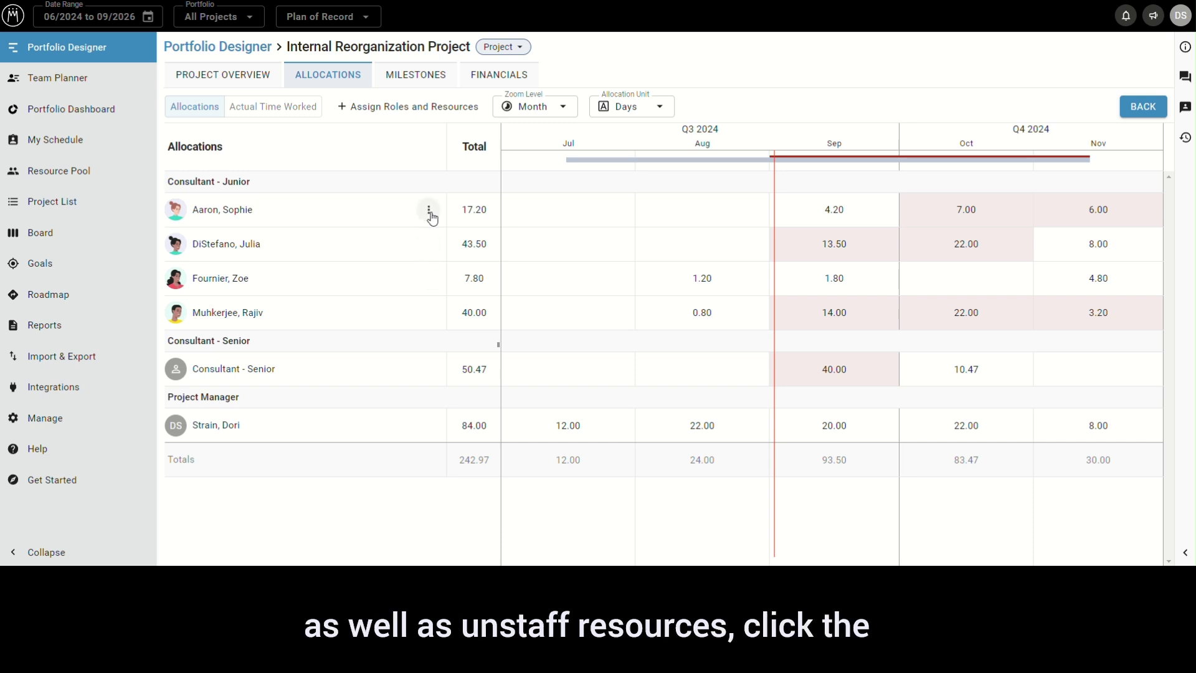
{"action": "left_click", "coordinate": [429, 212]}
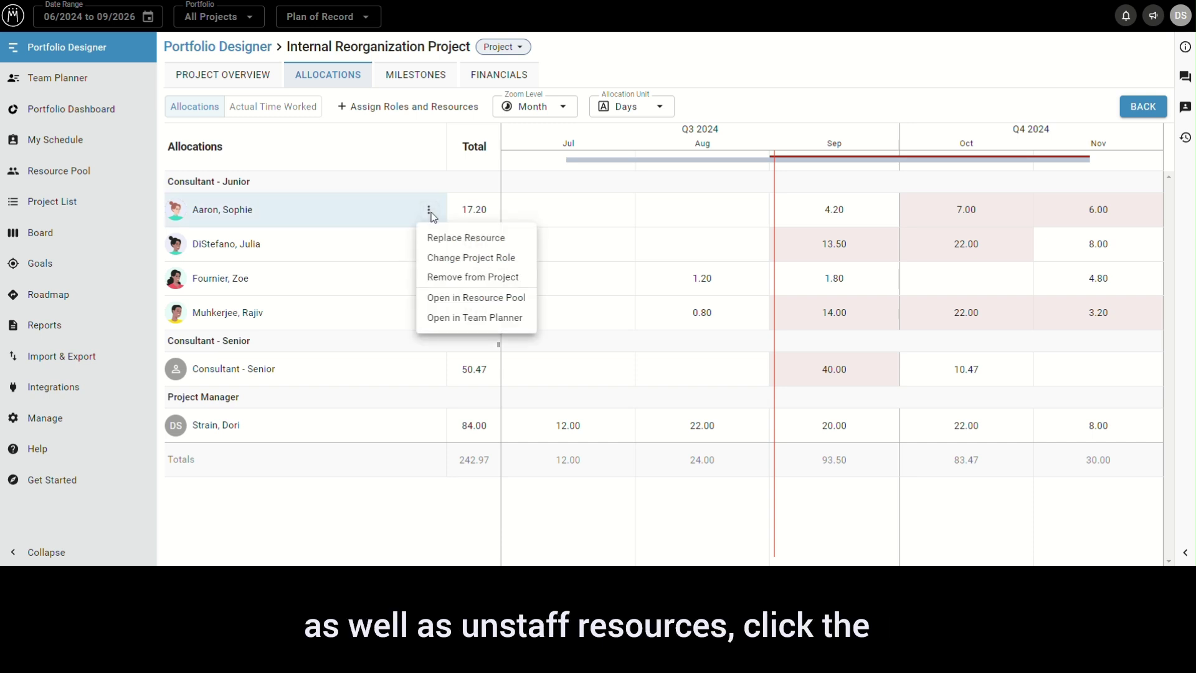
{"action": "left_click", "coordinate": [443, 239]}
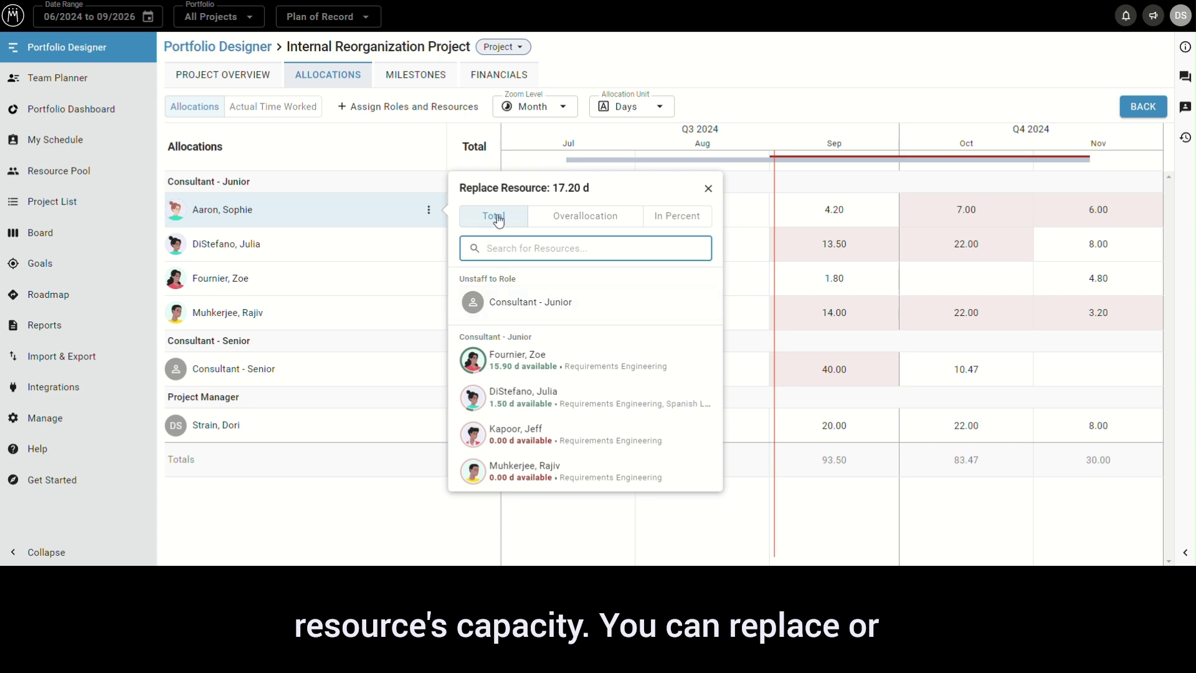
Try the overallocation option for the replacement, then set it to 30 percent.
{"action": "left_click", "coordinate": [559, 228]}
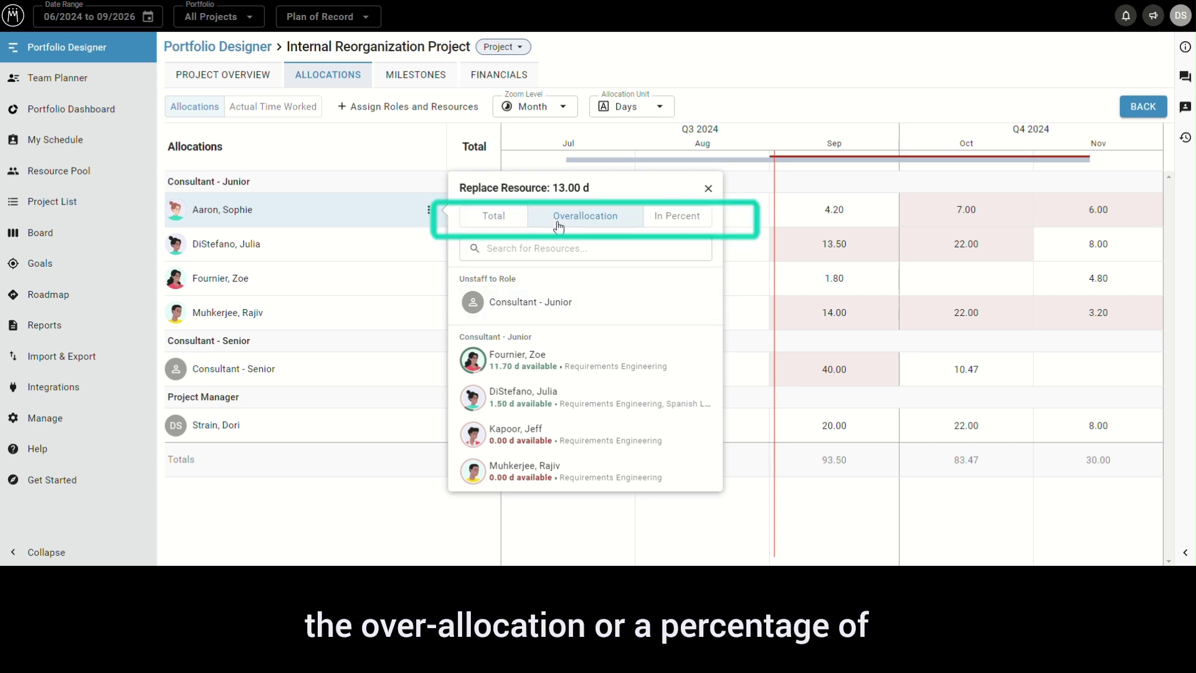
{"action": "left_click", "coordinate": [678, 218]}
{"action": "type", "text": "30"}
{"action": "left_click", "coordinate": [671, 241]}
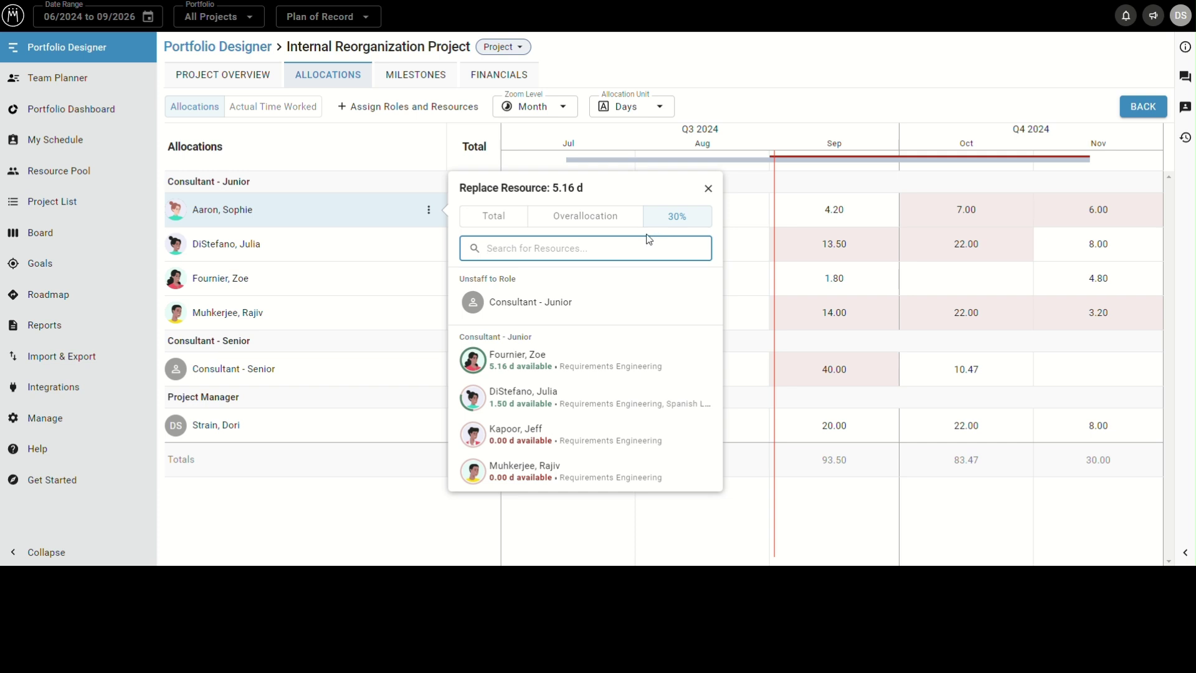
Reassign only the resource's overallocation to the first suggested Consultant - Junior resource.
{"action": "left_click", "coordinate": [614, 224]}
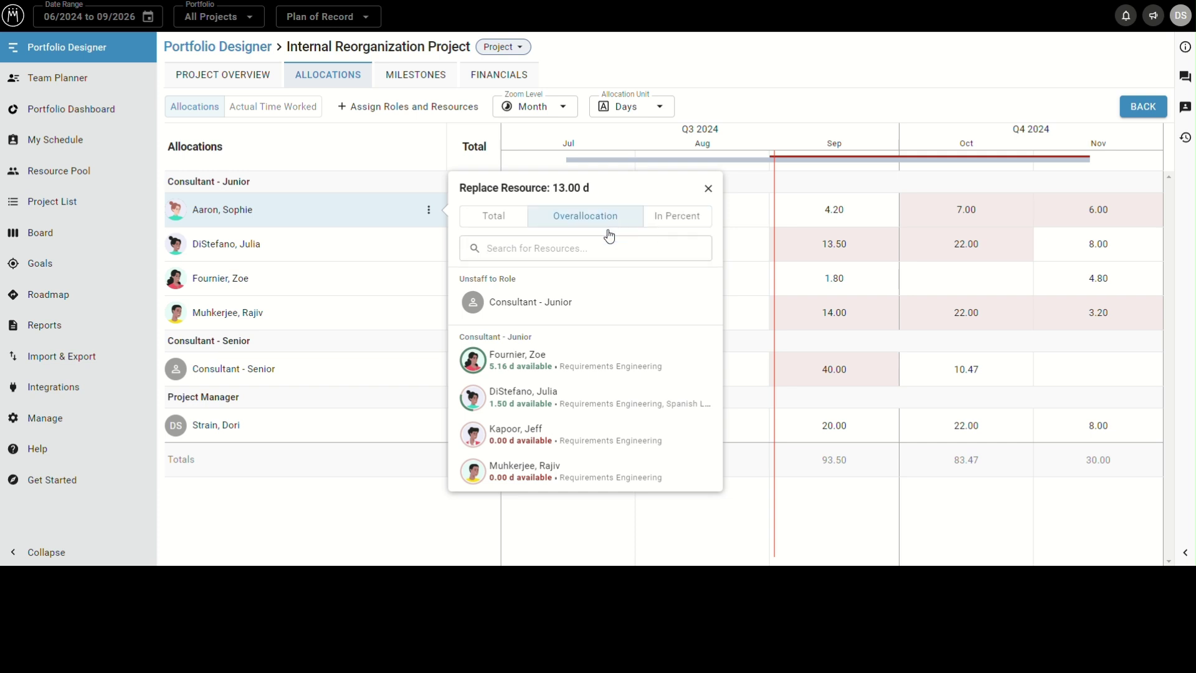
{"action": "left_click", "coordinate": [544, 362]}
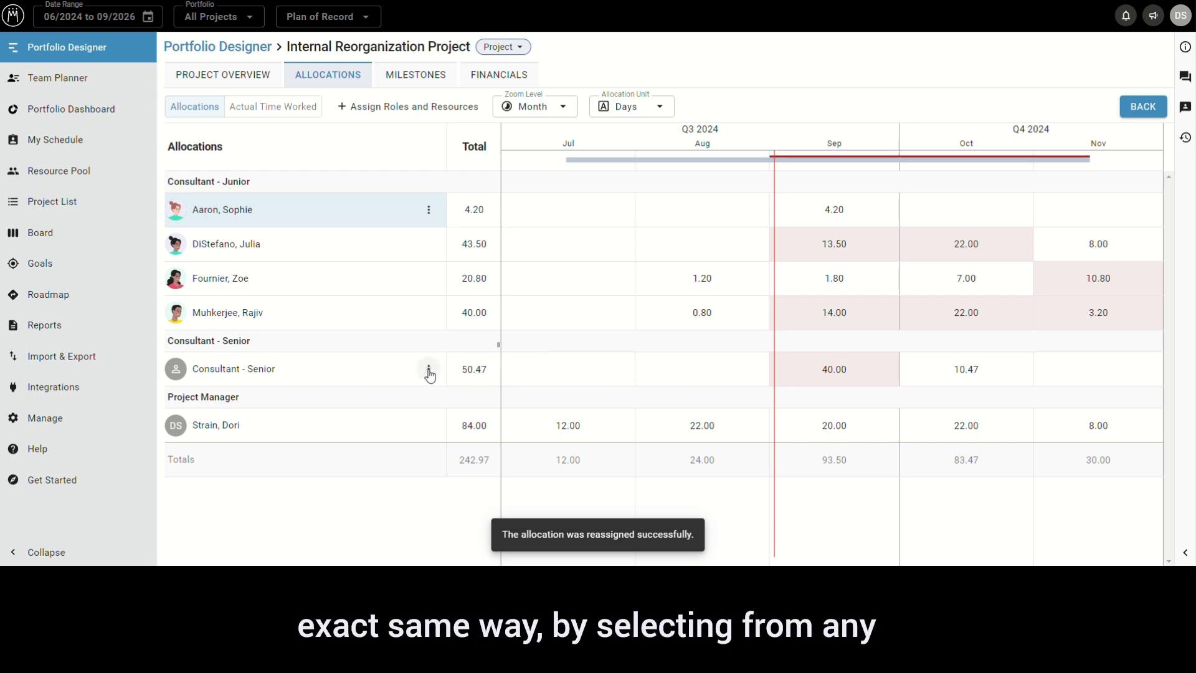
Replace the overallocation of the Consultant - Senior role with the Developer - Junior role.
{"action": "left_click", "coordinate": [430, 371]}
{"action": "left_click", "coordinate": [455, 398]}
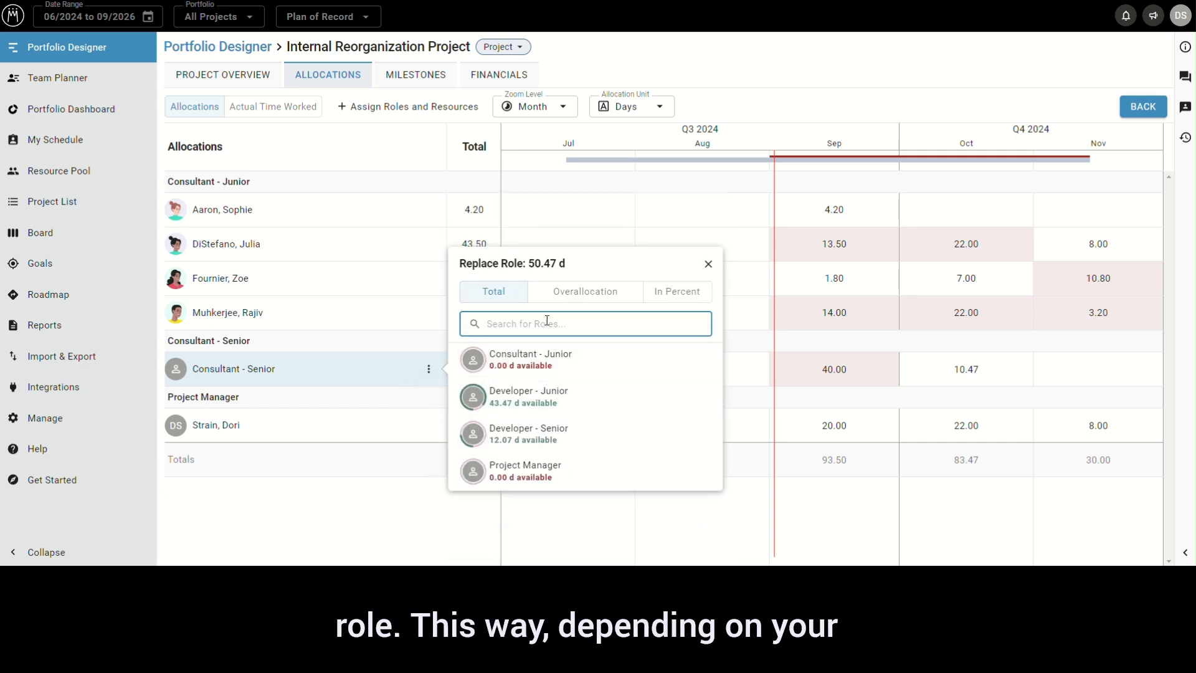
{"action": "left_click", "coordinate": [566, 293]}
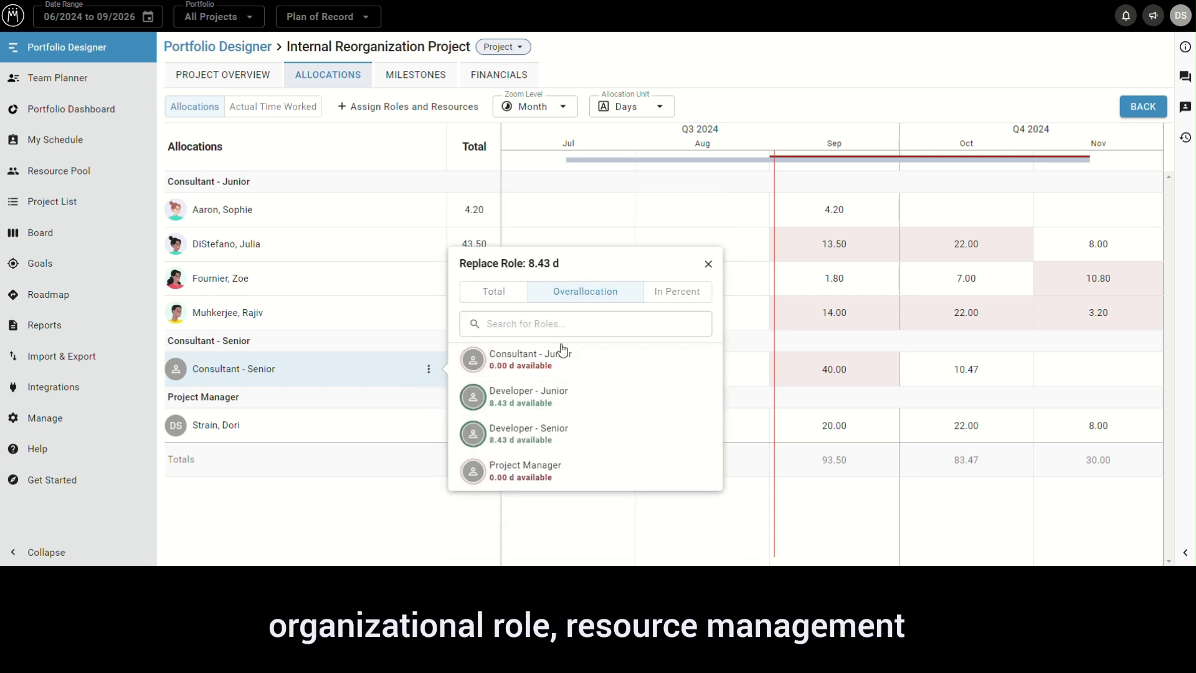
{"action": "left_click", "coordinate": [551, 392]}
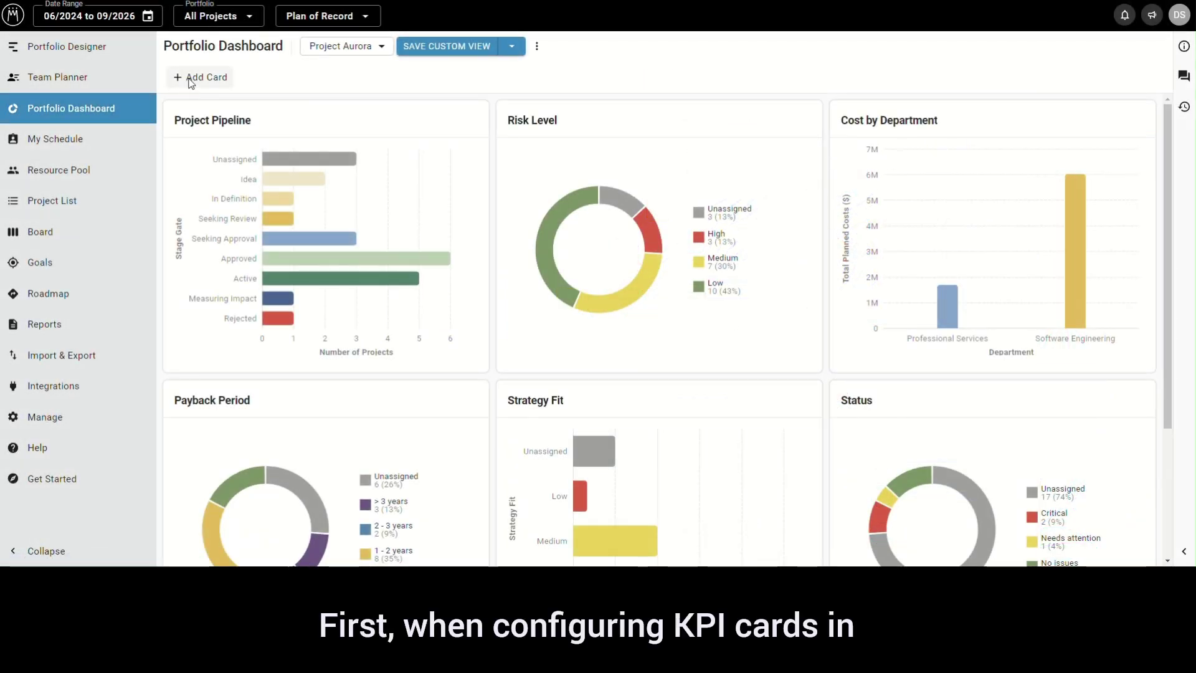
Add a KPI card for Number of Resources to the Portfolio Dashboard and move it above the Project Pipeline card.
{"action": "left_click", "coordinate": [188, 77]}
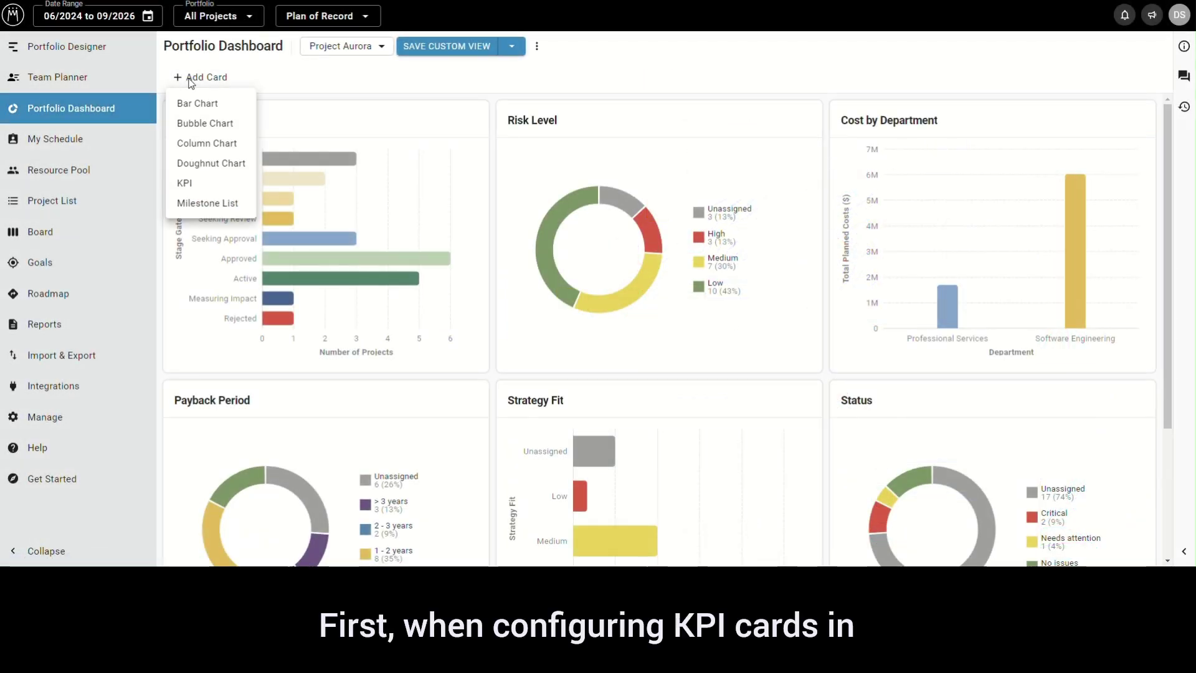
{"action": "left_click", "coordinate": [185, 183]}
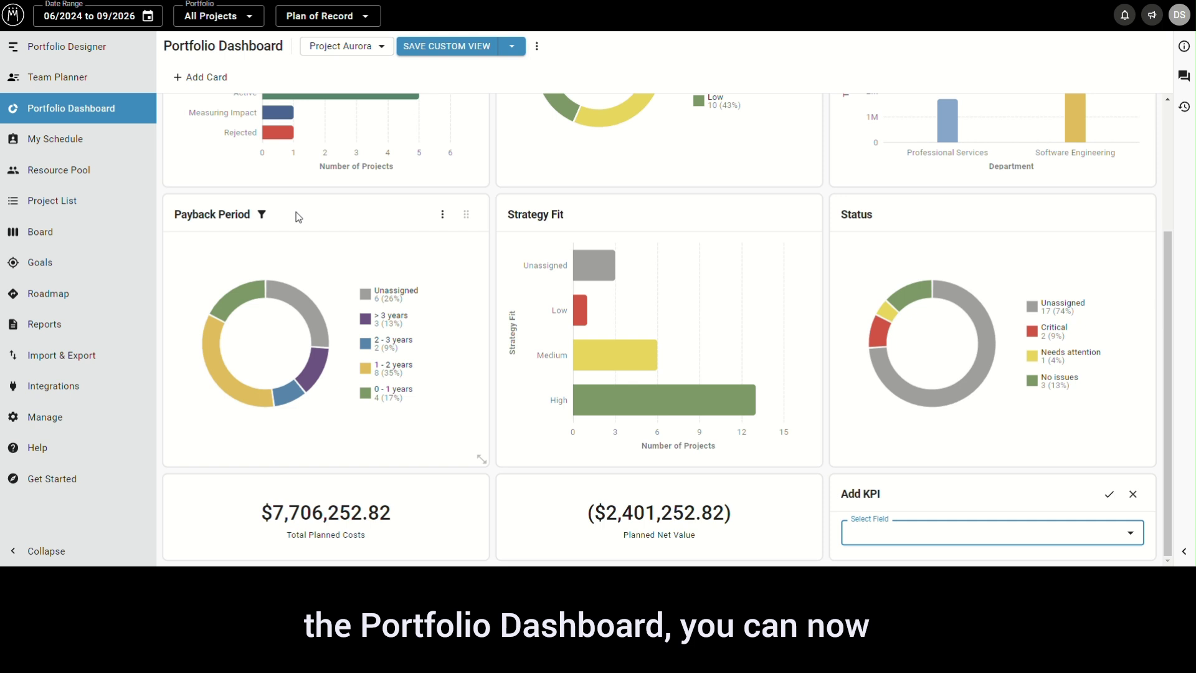
{"action": "type", "text": "num"}
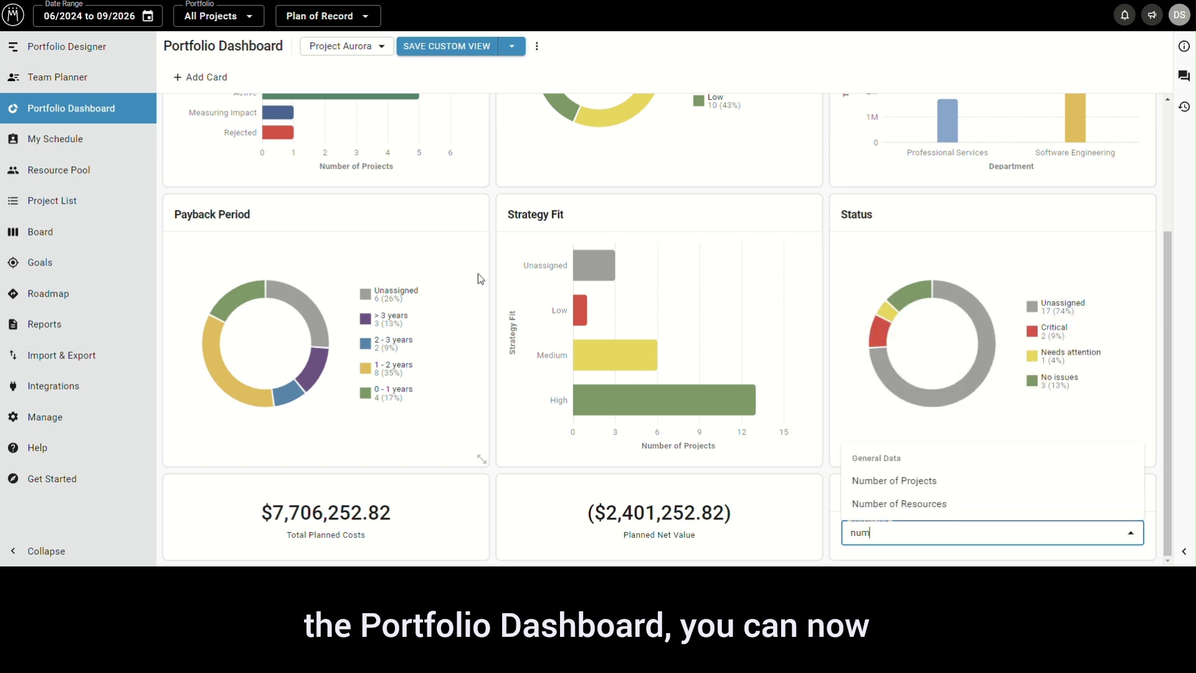
{"action": "left_click", "coordinate": [894, 505]}
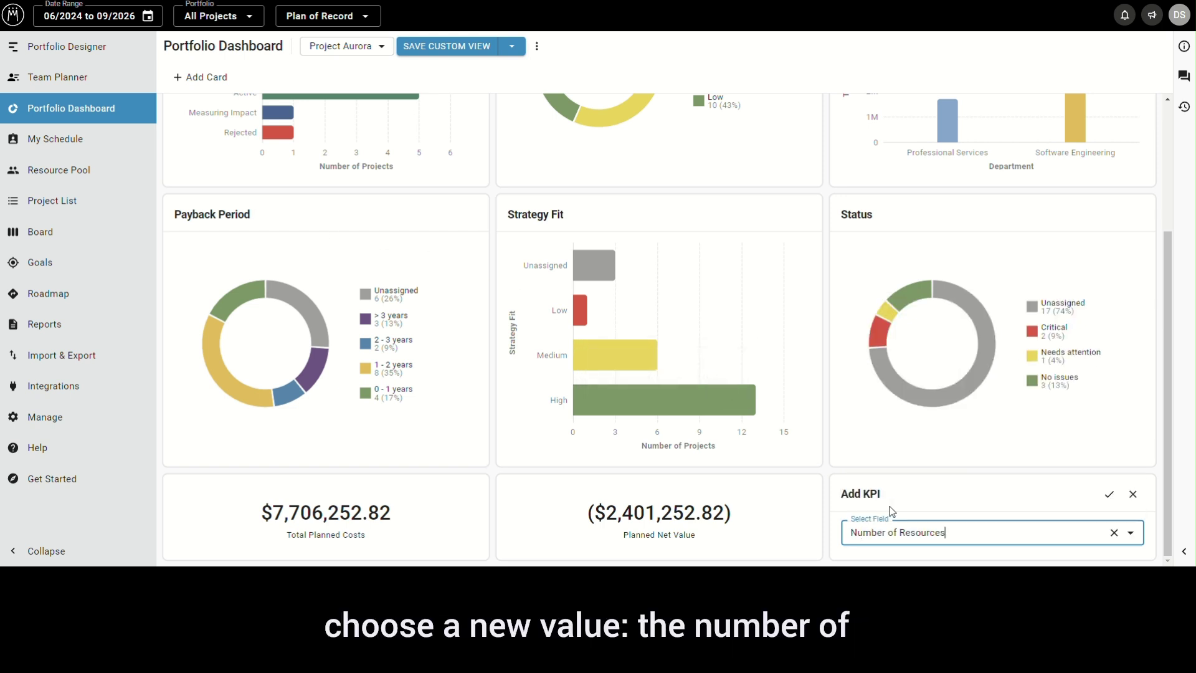
{"action": "left_click", "coordinate": [1109, 494]}
{"action": "left_click_drag", "start_coordinate": [1135, 495], "coordinate": [491, 83]}
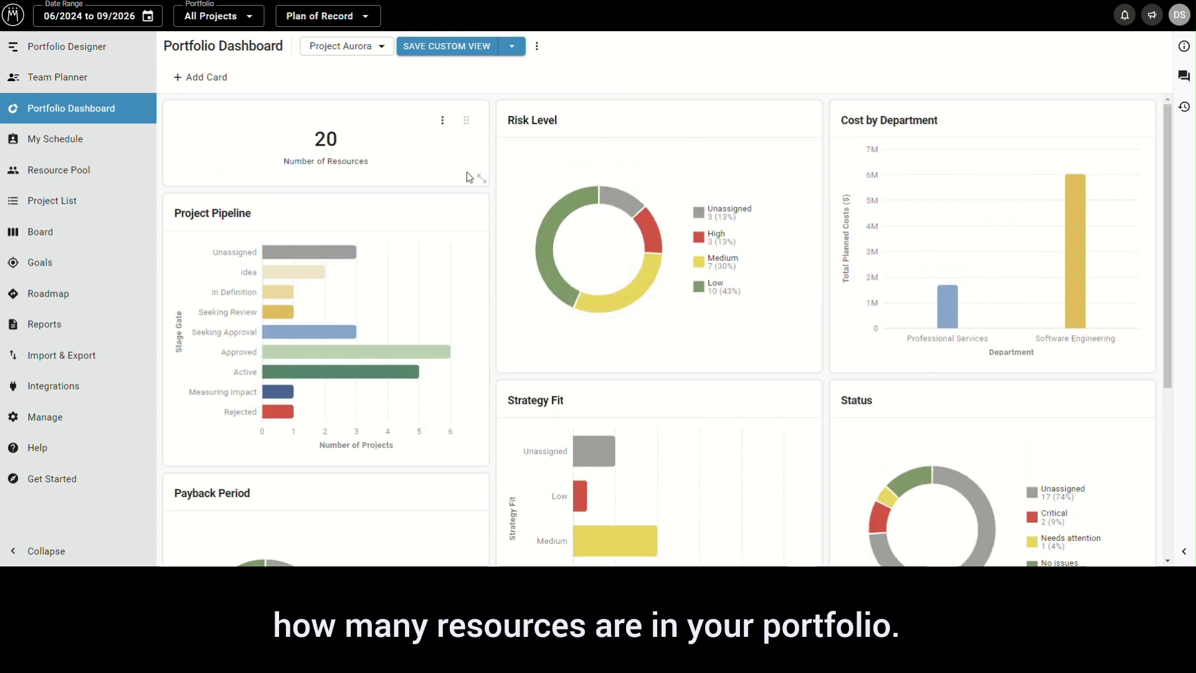
Enlarge the Number of Resources card to two columns wide and twice as tall, and save the custom view.
{"action": "left_click_drag", "start_coordinate": [485, 180], "coordinate": [800, 251]}
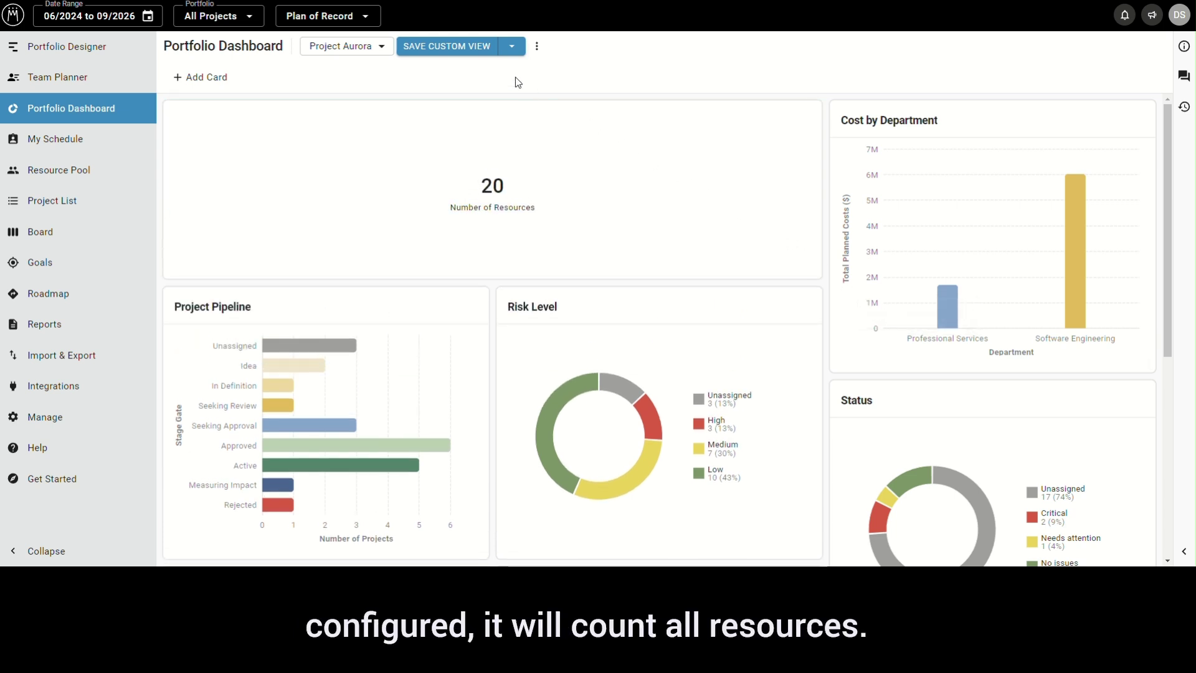
{"action": "left_click", "coordinate": [482, 52]}
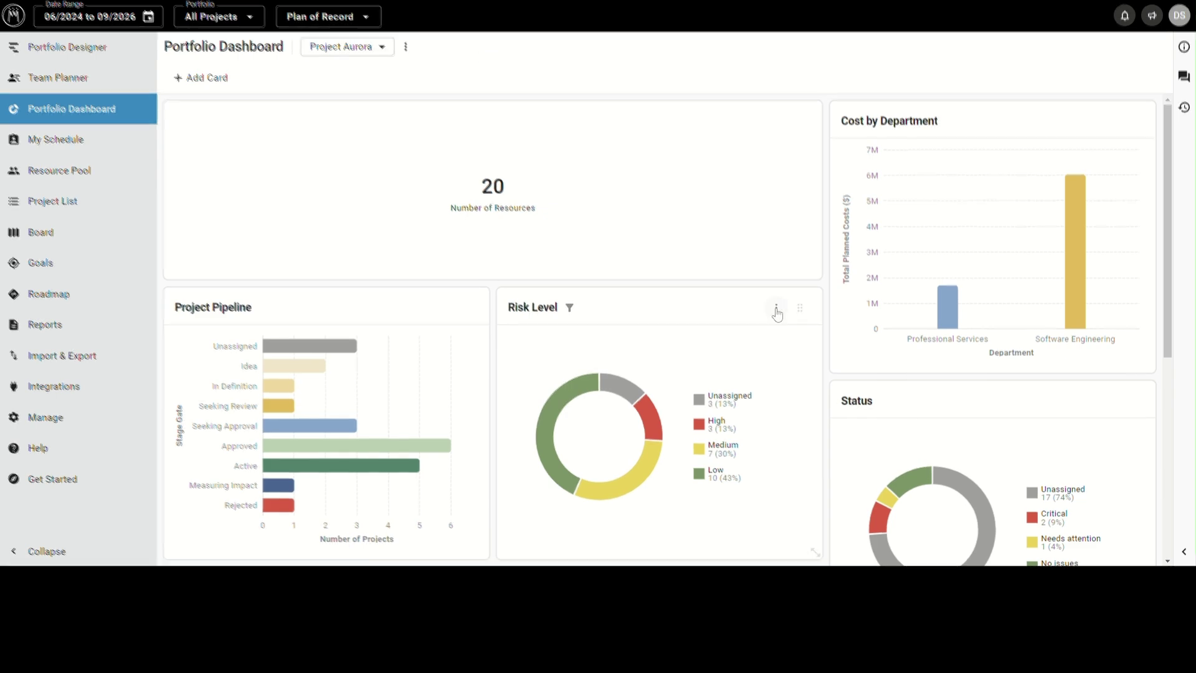
Add the Business Goal, Project Score, Rank Category and Start columns to the Risk Level card's detail list.
{"action": "left_click", "coordinate": [776, 307]}
{"action": "left_click", "coordinate": [804, 356]}
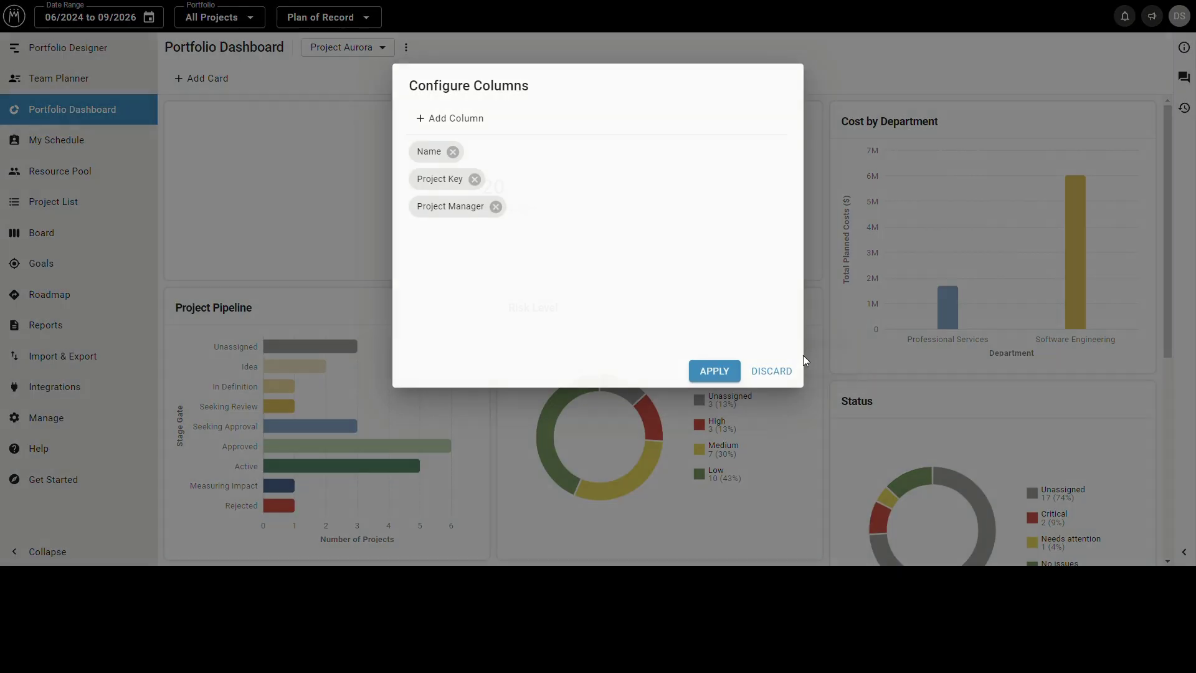
{"action": "left_click", "coordinate": [457, 120]}
{"action": "left_click", "coordinate": [431, 210]}
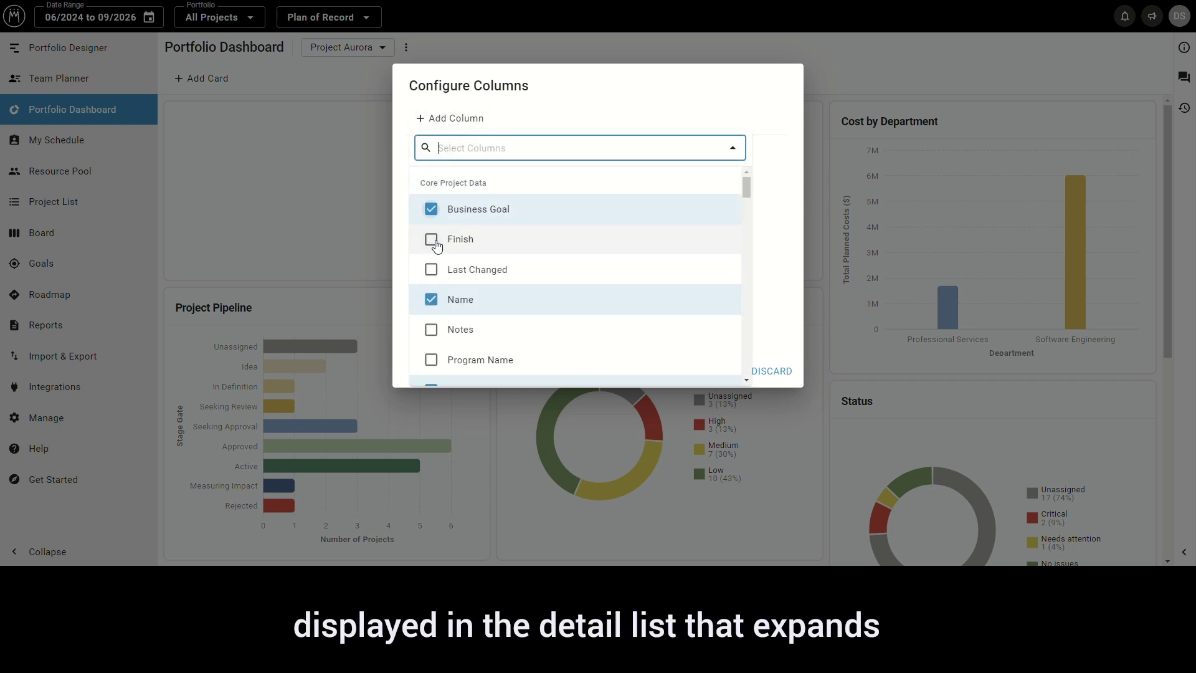
{"action": "scroll", "coordinate": [433, 266], "scroll_direction": "down", "scroll_amount": 3}
{"action": "left_click", "coordinate": [432, 264]}
{"action": "left_click", "coordinate": [430, 353]}
{"action": "left_click", "coordinate": [769, 296]}
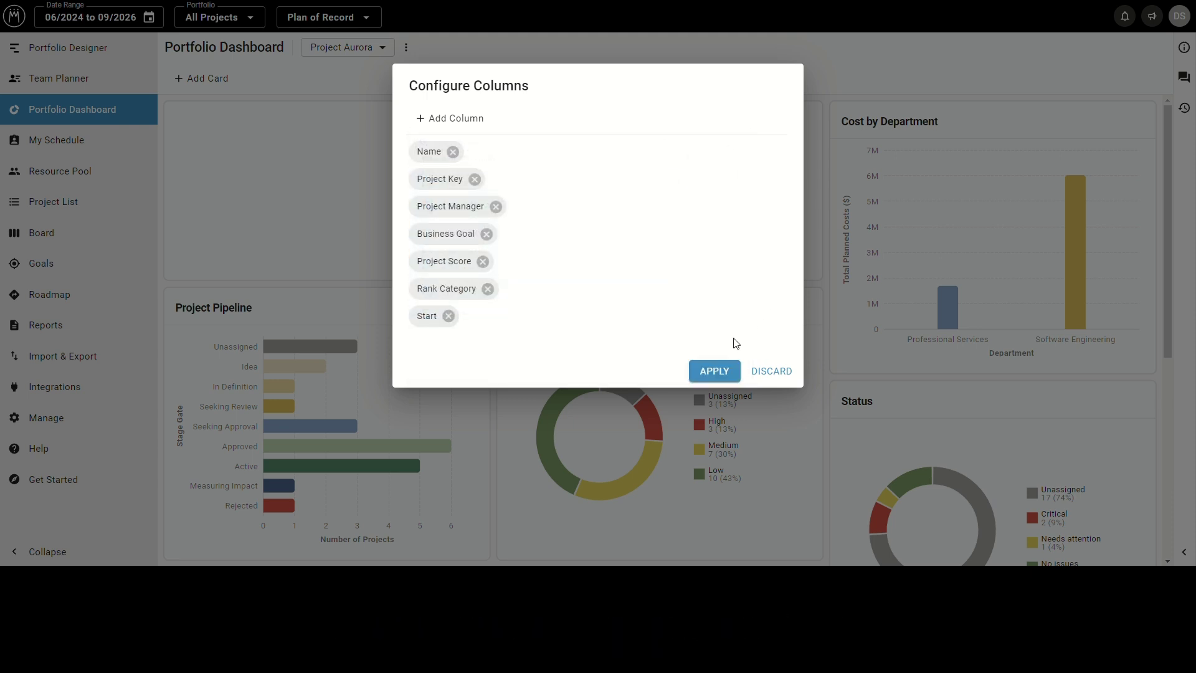
Reorder the detail list columns so Start and Business Goal directly follow Name, and apply the configuration.
{"action": "left_click_drag", "start_coordinate": [433, 237], "coordinate": [437, 190]}
{"action": "left_click_drag", "start_coordinate": [444, 317], "coordinate": [436, 178]}
{"action": "left_click", "coordinate": [702, 369]}
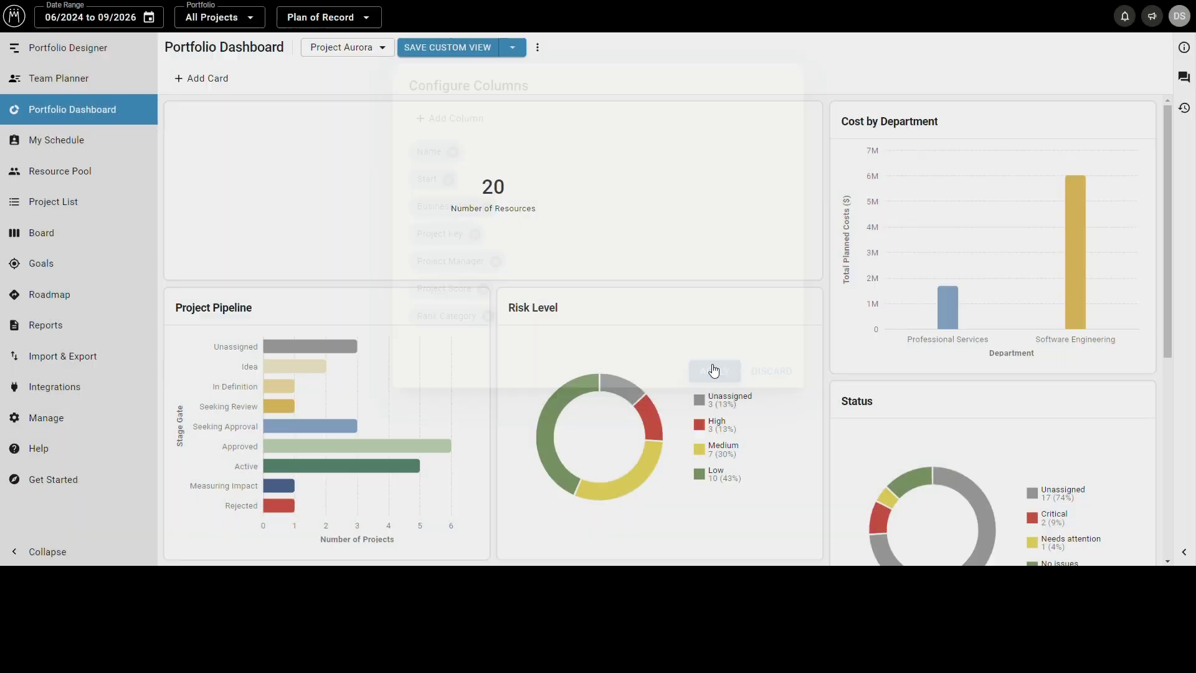
Open the list of projects with Medium risk level and narrow its Name column.
{"action": "left_click", "coordinate": [651, 485]}
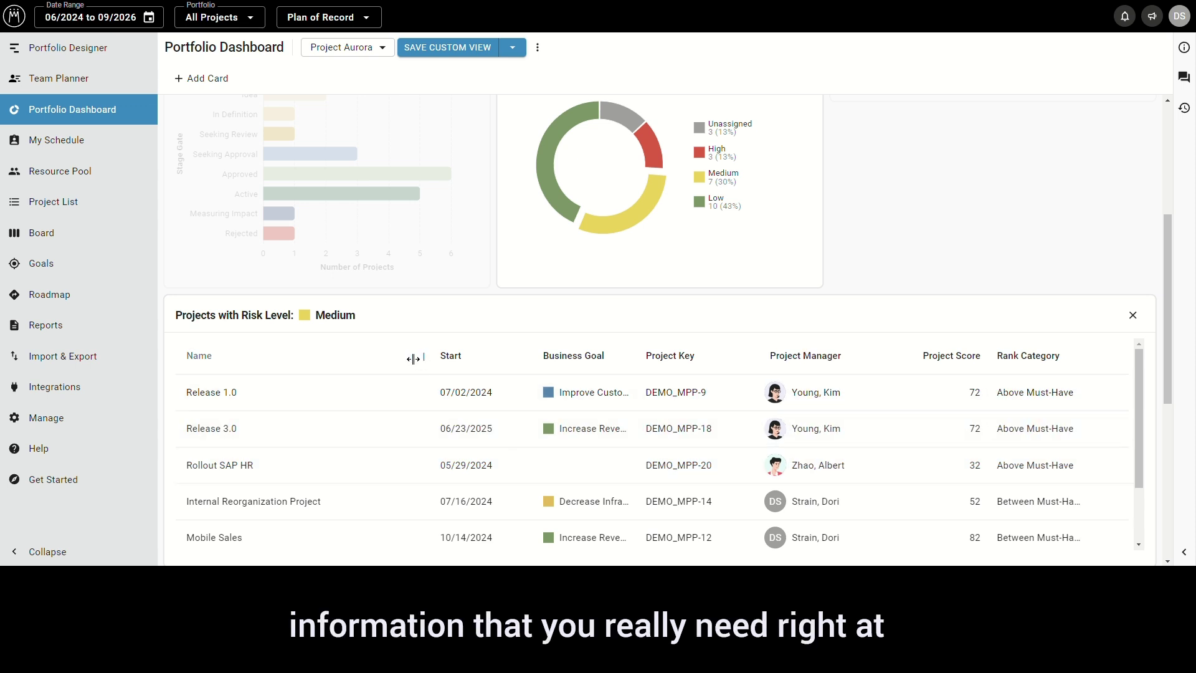
{"action": "left_click_drag", "start_coordinate": [421, 357], "coordinate": [315, 357]}
Sort the Medium risk project list by Start in descending order, followed by Project Key.
{"action": "left_click", "coordinate": [349, 361]}
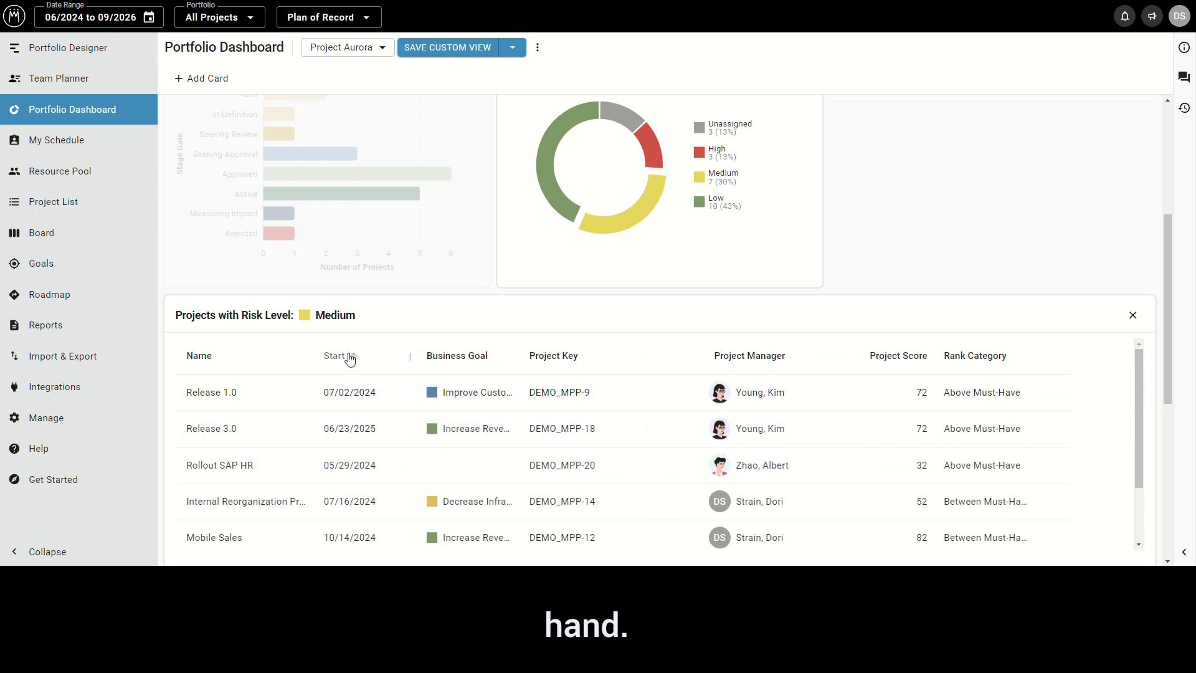
{"action": "left_click", "coordinate": [350, 360]}
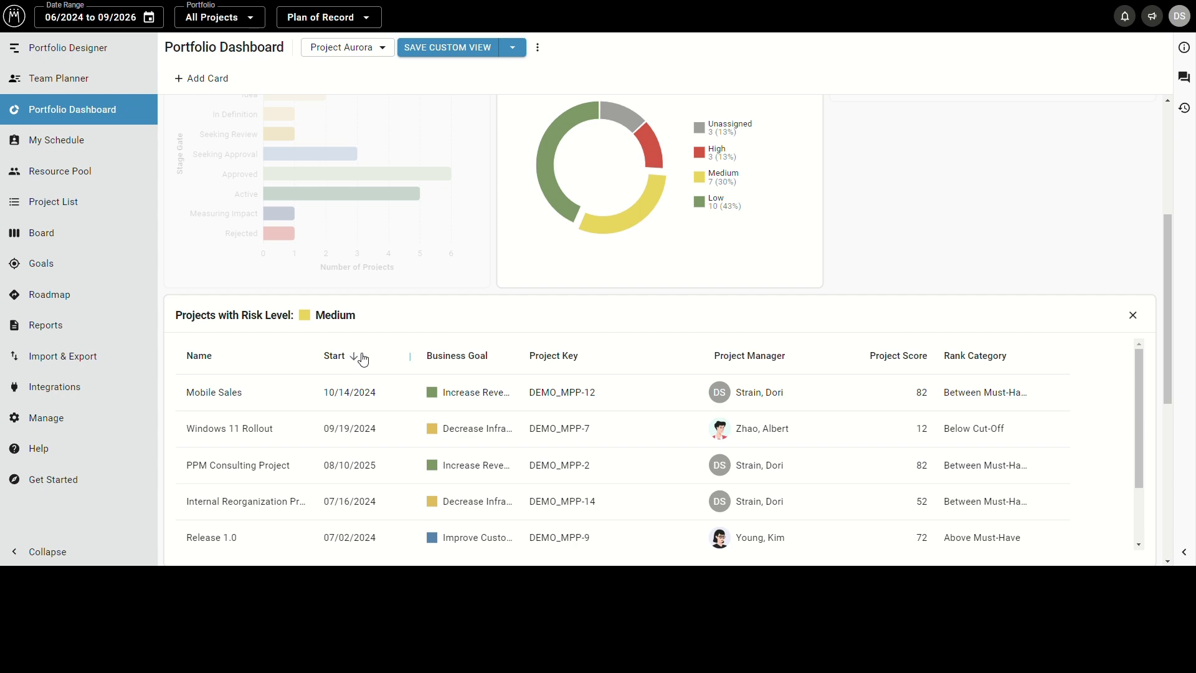
{"action": "left_click", "coordinate": [590, 360]}
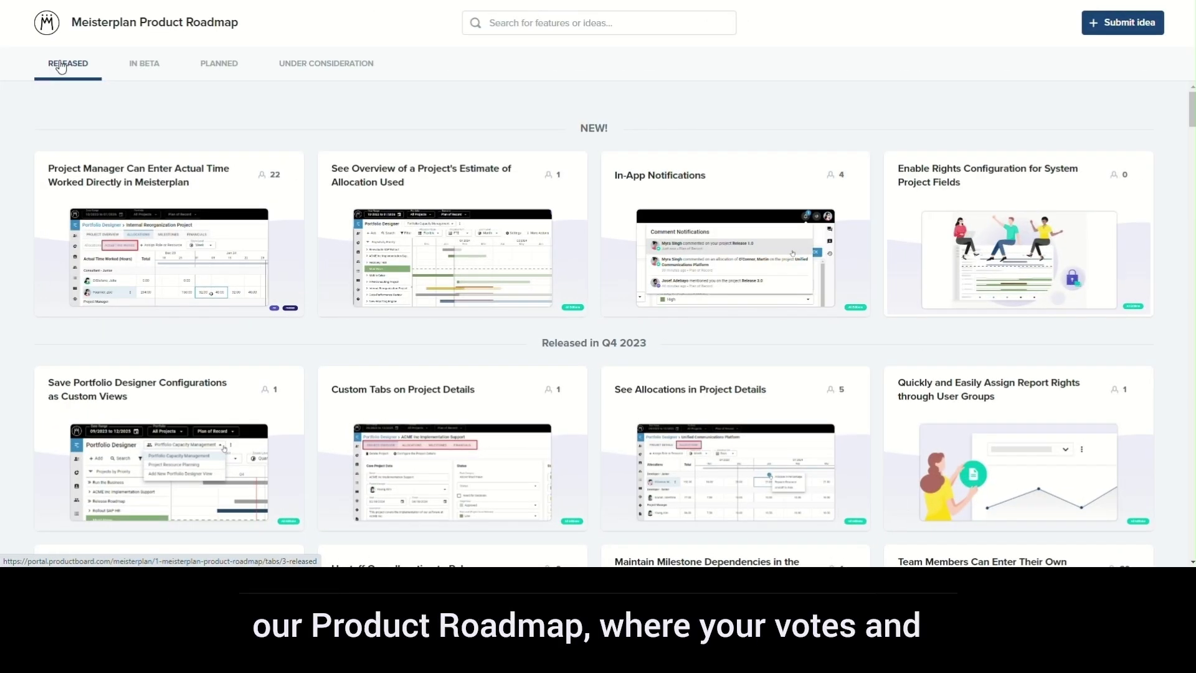
View the planned and under-consideration features on the Meisterplan Product Roadmap and open a new idea submission at its description field.
{"action": "left_click", "coordinate": [204, 62]}
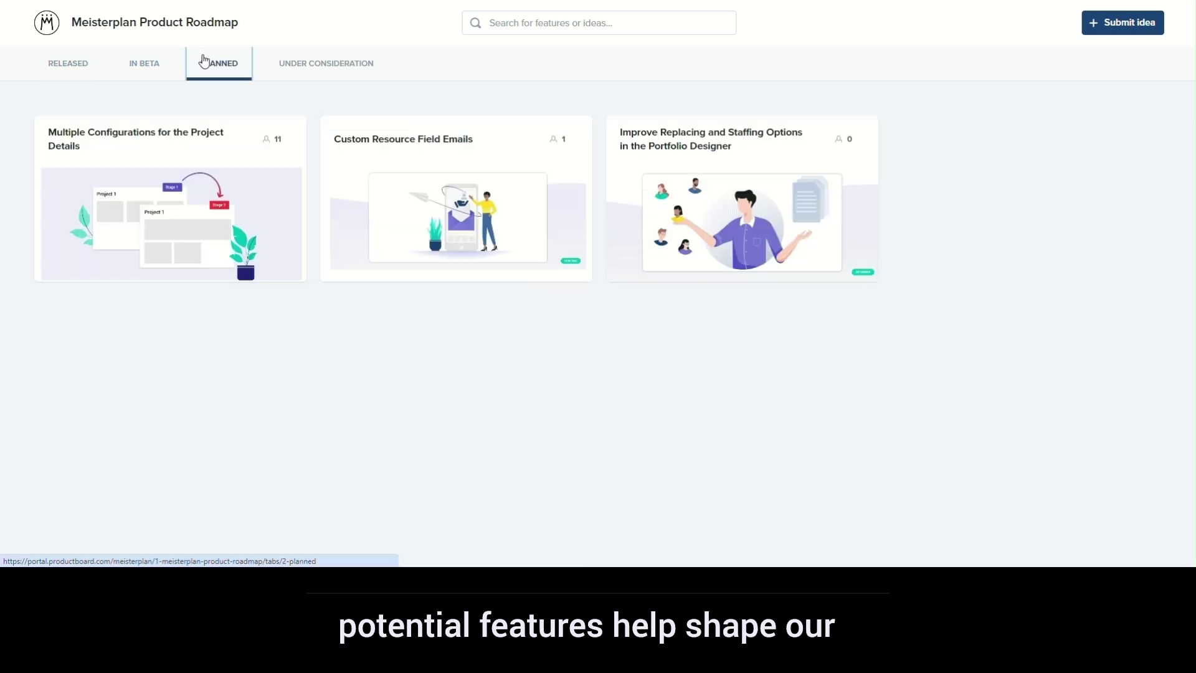
{"action": "left_click", "coordinate": [311, 70]}
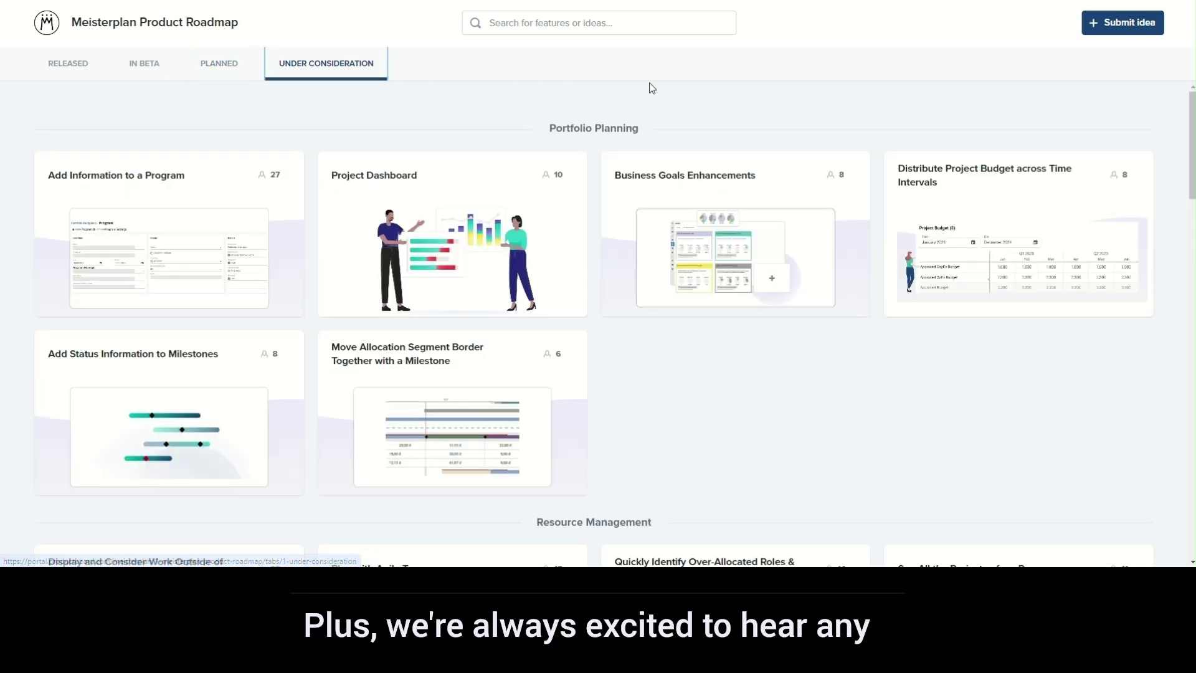
{"action": "left_click", "coordinate": [1103, 28]}
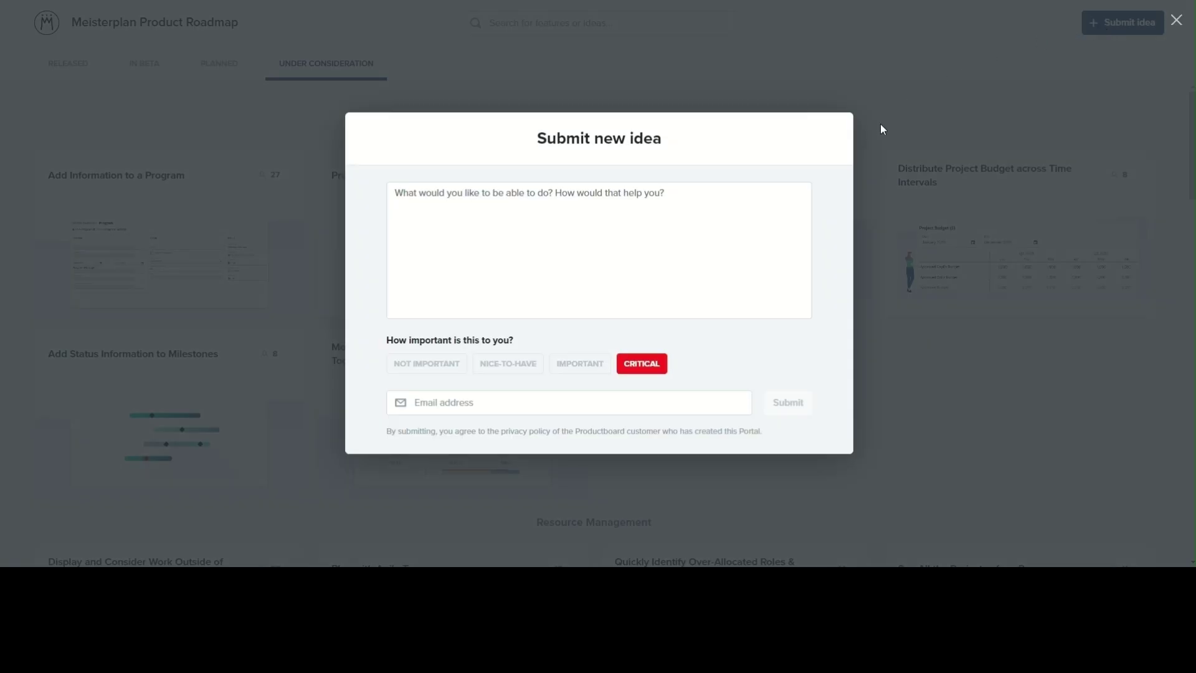
{"action": "left_click", "coordinate": [702, 225]}
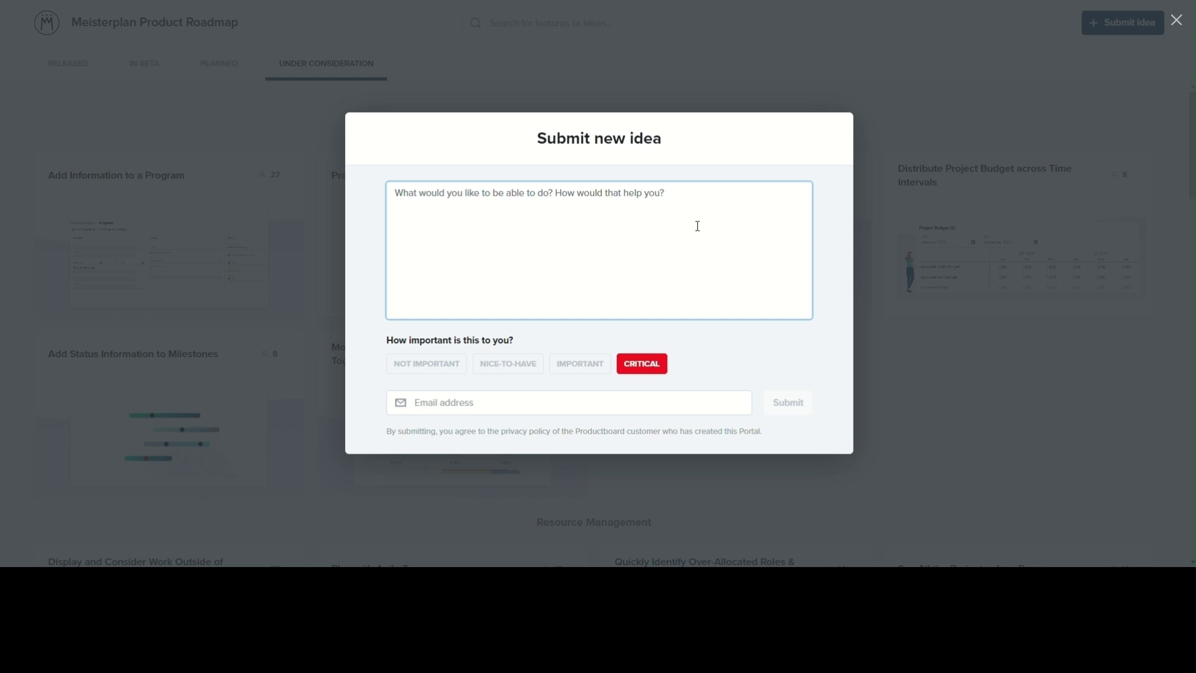